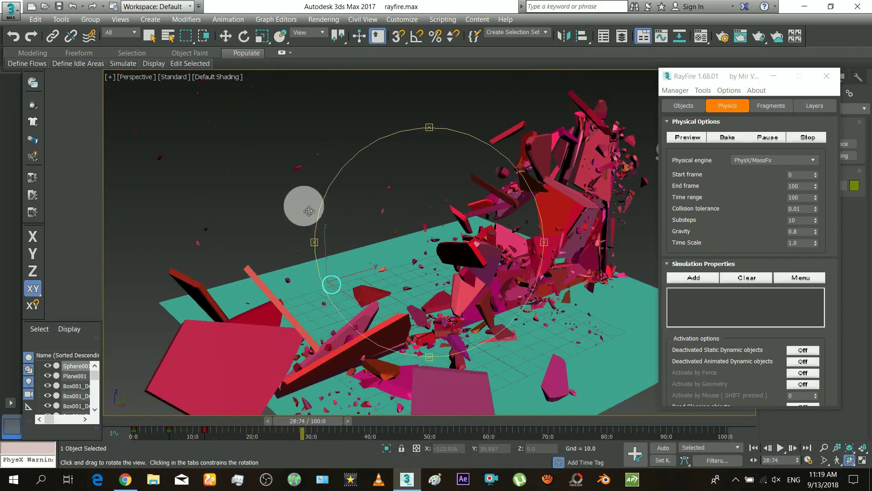
# - Rewind the finished RayFire shatter demo to an early frame
pyautogui.click(781, 450)
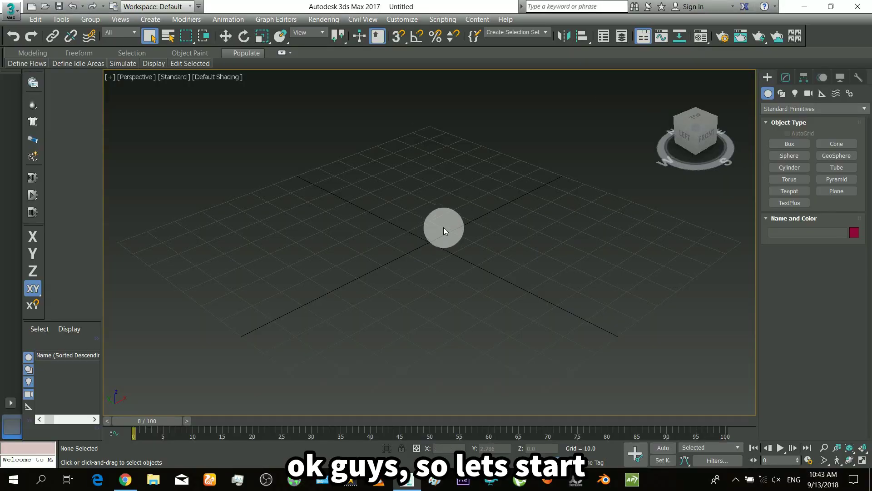
# - Create a flat Plane across the grid as the ground
pyautogui.scroll(-5, 443, 227)
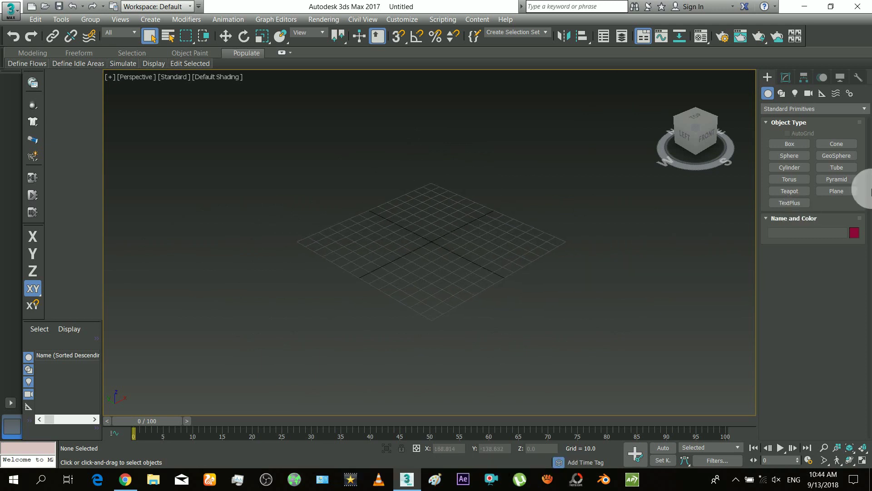
pyautogui.click(836, 191)
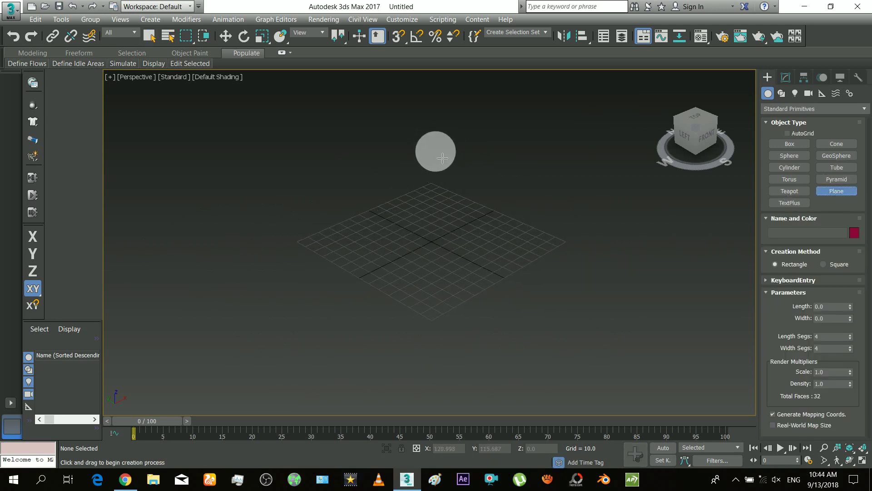
pyautogui.moveTo(430, 167)
pyautogui.mouseDown()
pyautogui.moveTo(394, 411)
pyautogui.moveTo(381, 423)
pyautogui.mouseUp()
pyautogui.rightClick(452, 257)
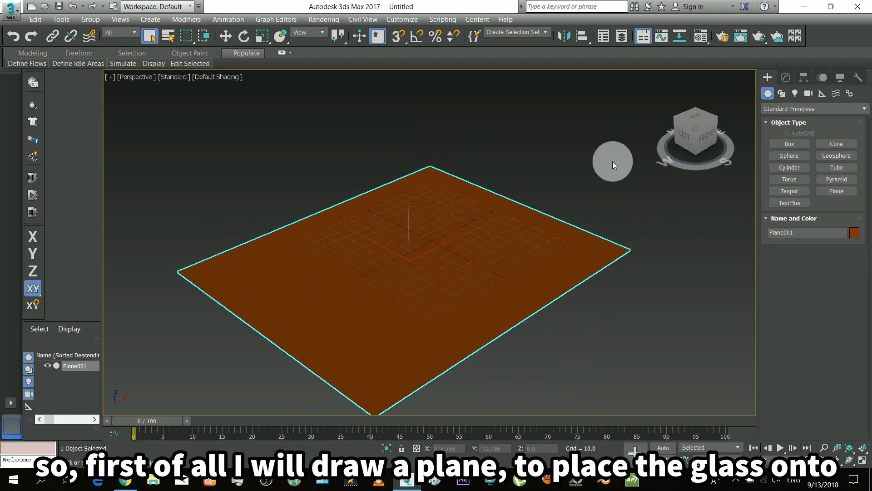
# - With AutoGrid on, build a thin tall Box standing on the plane as the glass pane
pyautogui.click(799, 144)
pyautogui.click(787, 133)
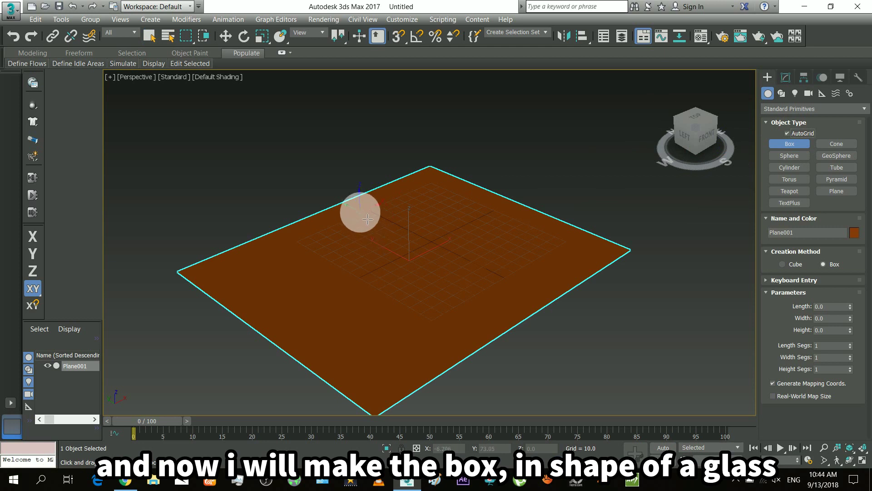
pyautogui.moveTo(369, 220); pyautogui.dragTo(528, 302)
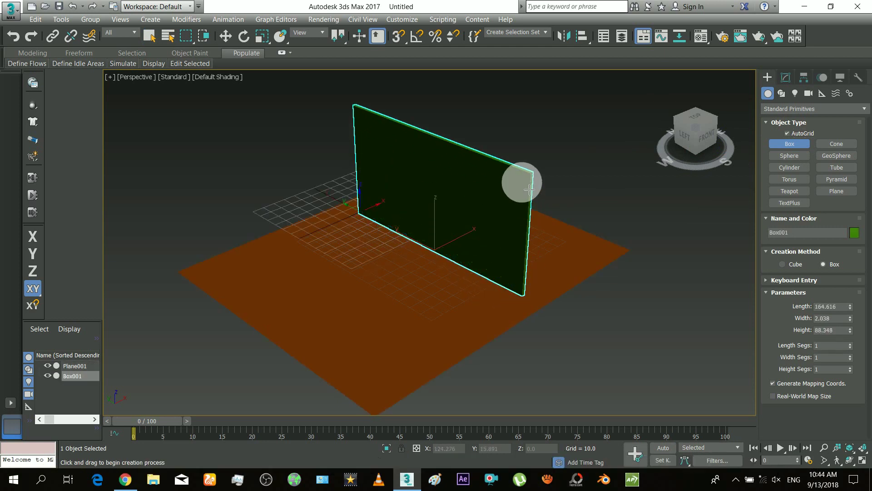
pyautogui.click(510, 182)
pyautogui.rightClick(510, 181)
pyautogui.hotkey('ctrl', 'r')
pyautogui.moveTo(474, 209); pyautogui.dragTo(400, 242)
# - Create a small Sphere on the pane's face
pyautogui.rightClick(500, 200)
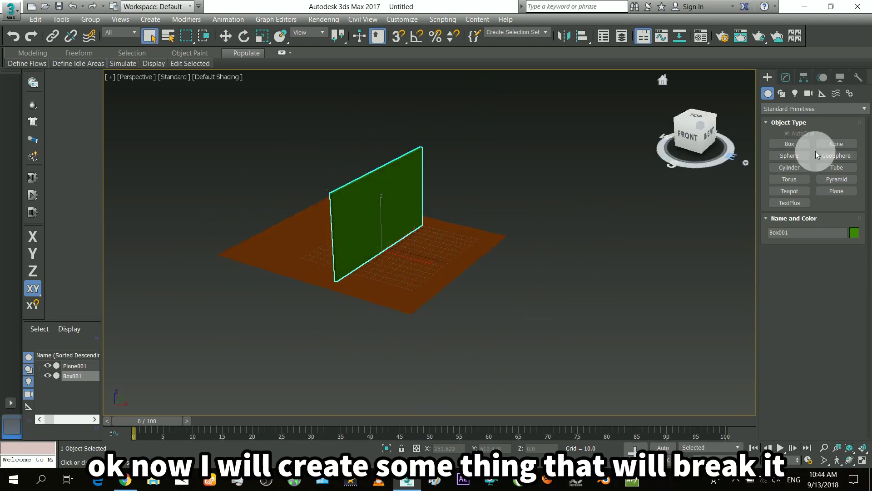
pyautogui.click(792, 155)
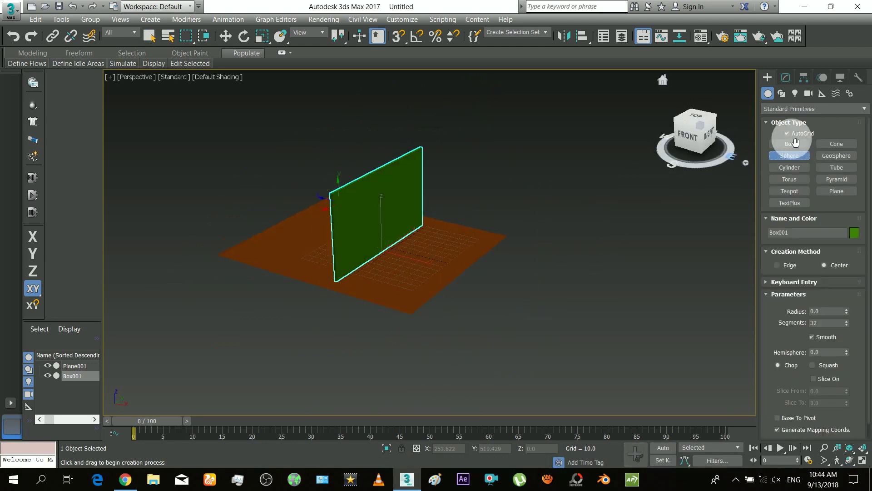
pyautogui.scroll(-1, 789, 360)
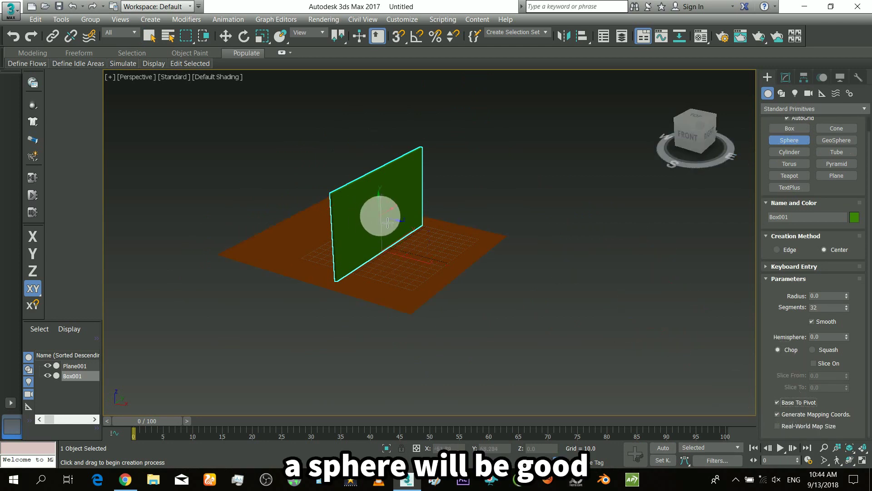
pyautogui.moveTo(388, 222); pyautogui.dragTo(393, 224)
pyautogui.rightClick(401, 226)
# - Move the sphere out beside the pane along X and turn on Auto Key
pyautogui.rightClick(399, 222)
pyautogui.click(423, 226)
pyautogui.moveTo(403, 215); pyautogui.dragTo(543, 255)
pyautogui.click(661, 447)
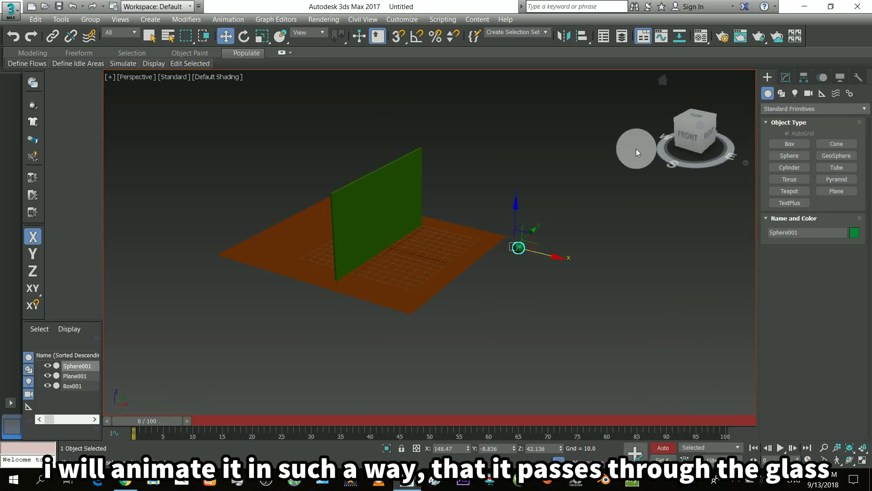
# - Switch the viewport to the Front view, frame the sphere and select it
pyautogui.click(688, 136)
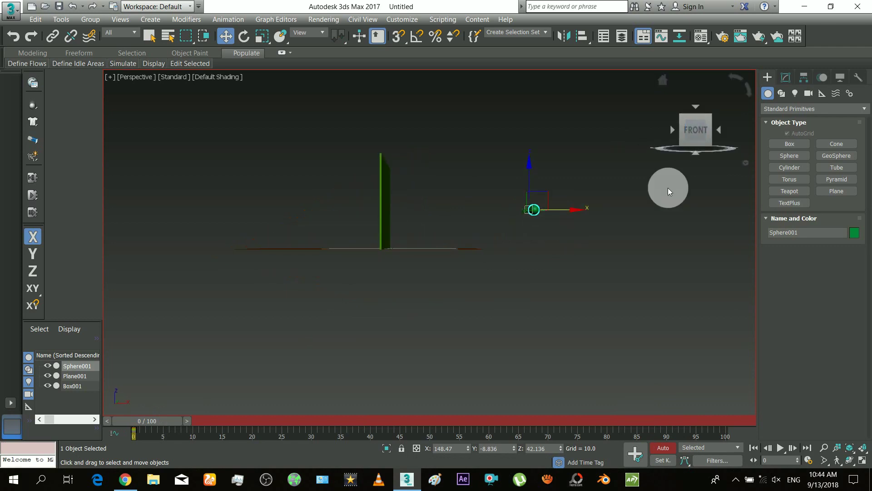
pyautogui.press('f')
pyautogui.scroll(-3, 571, 230)
pyautogui.press('F3')
pyautogui.moveTo(562, 237); pyautogui.dragTo(569, 261, button='middle')
pyautogui.press('F3')
pyautogui.scroll(5, 569, 262)
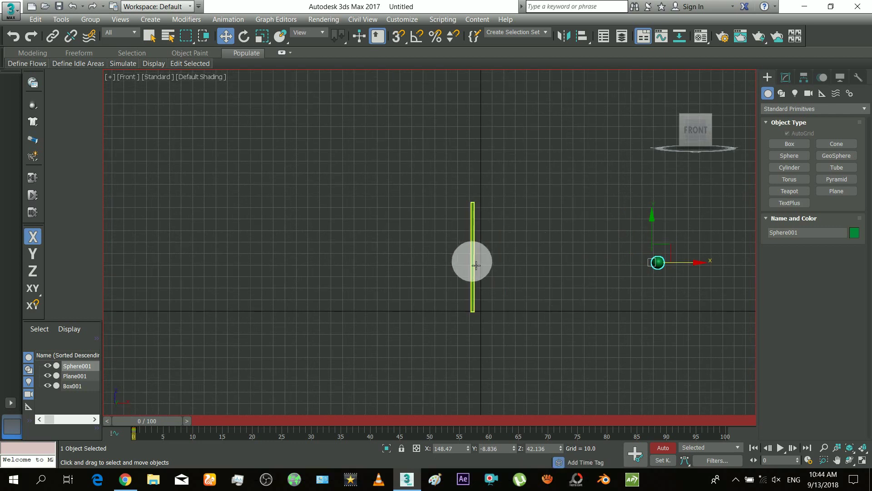
pyautogui.click(464, 276)
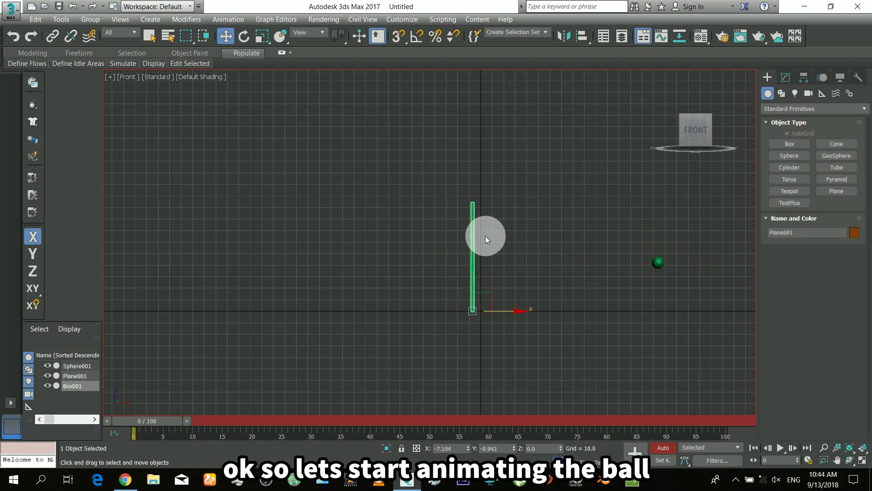
pyautogui.click(657, 262)
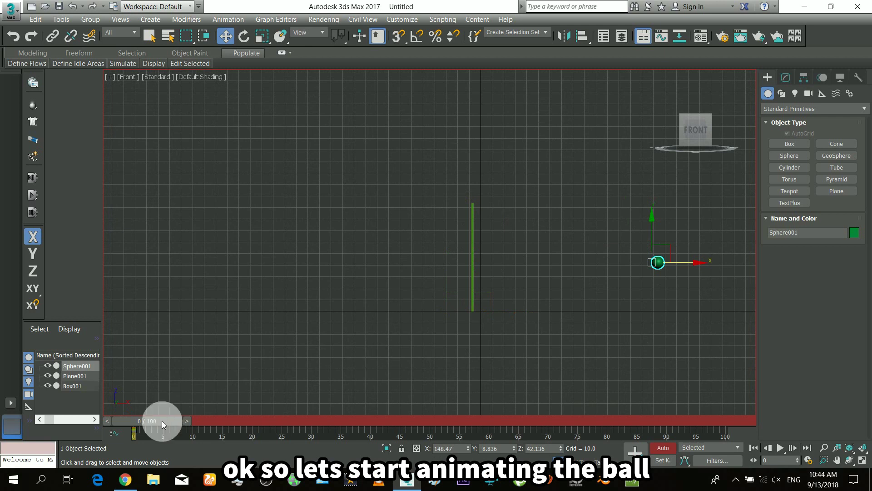
# - Key the sphere through the pane at frame 10 and below the ground at frame 15
pyautogui.moveTo(161, 421); pyautogui.dragTo(218, 425)
pyautogui.press('w')
pyautogui.moveTo(661, 262); pyautogui.dragTo(309, 278)
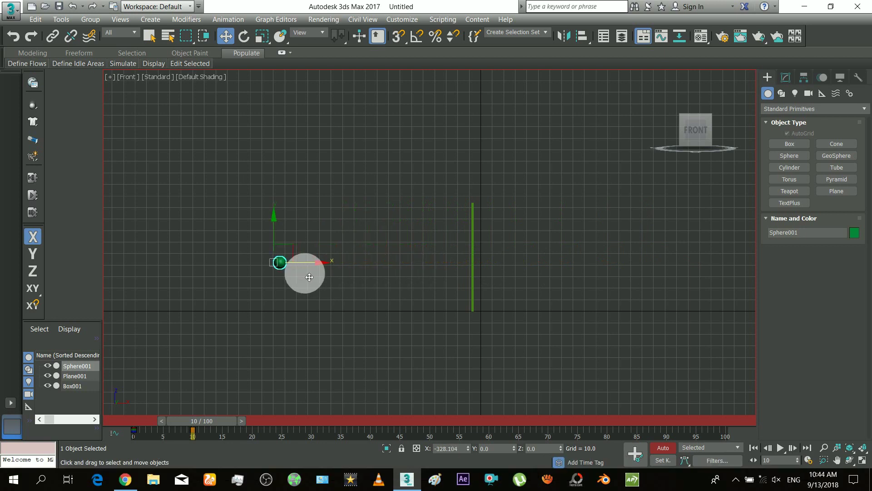
pyautogui.click(635, 453)
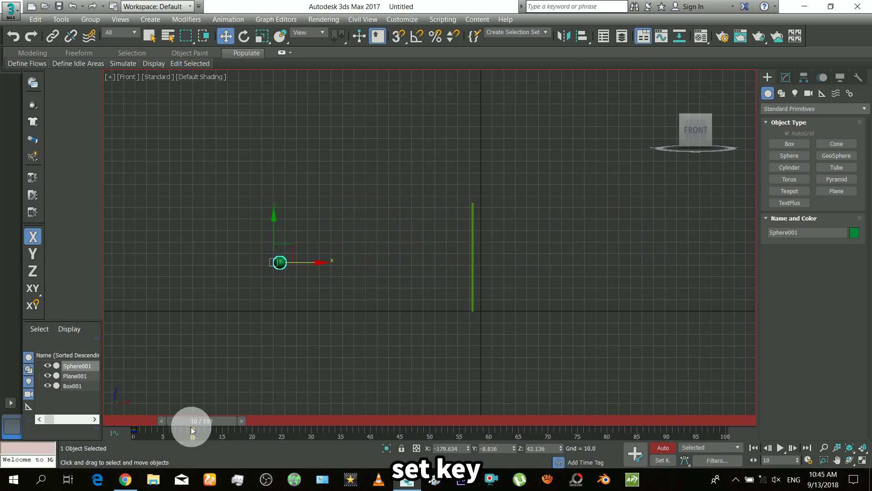
pyautogui.moveTo(193, 424); pyautogui.dragTo(230, 422)
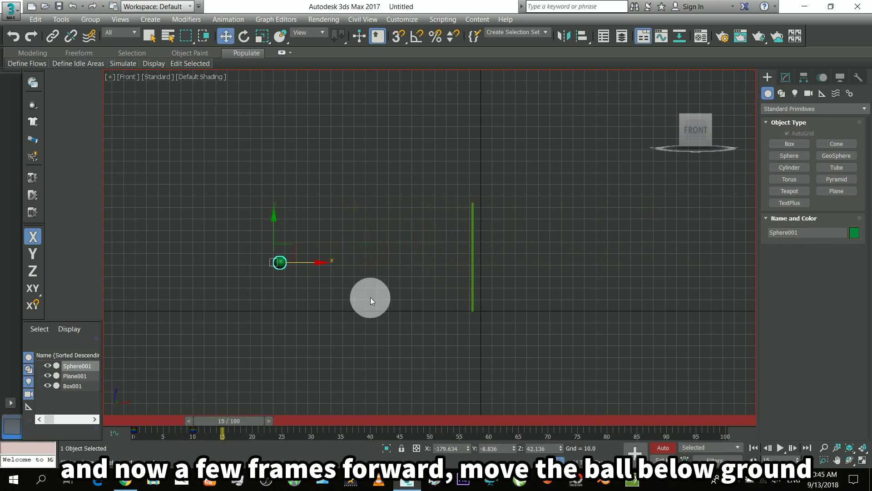
pyautogui.moveTo(369, 295); pyautogui.dragTo(592, 273, button='middle')
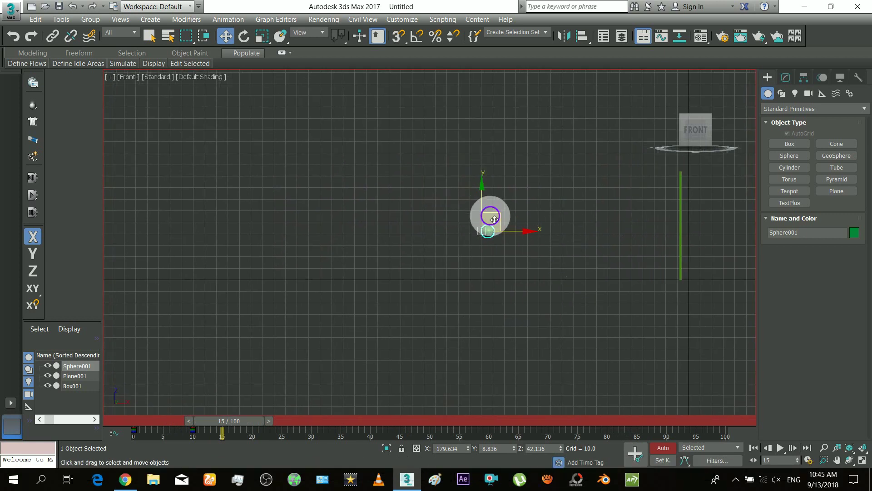
pyautogui.moveTo(492, 223); pyautogui.dragTo(378, 280)
pyautogui.click(636, 456)
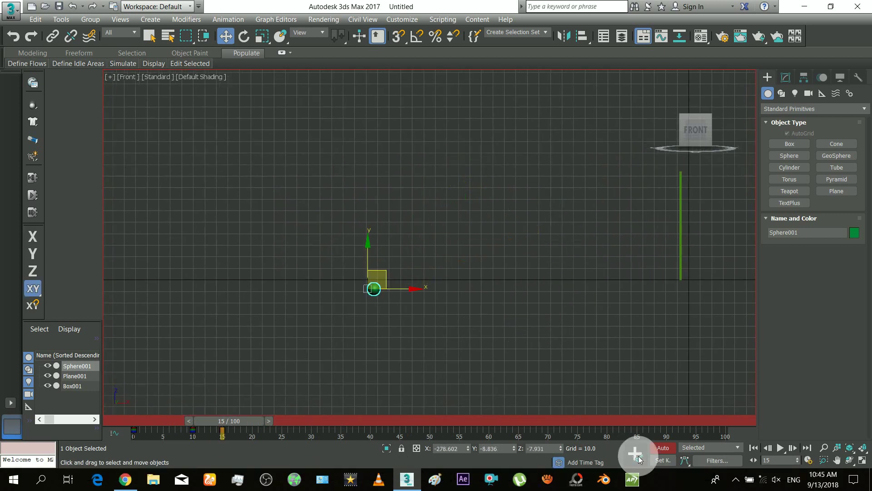
# - Turn off Auto Key and play back the sphere's motion from frame 0
pyautogui.click(669, 450)
pyautogui.moveTo(648, 351); pyautogui.dragTo(572, 388, button='middle')
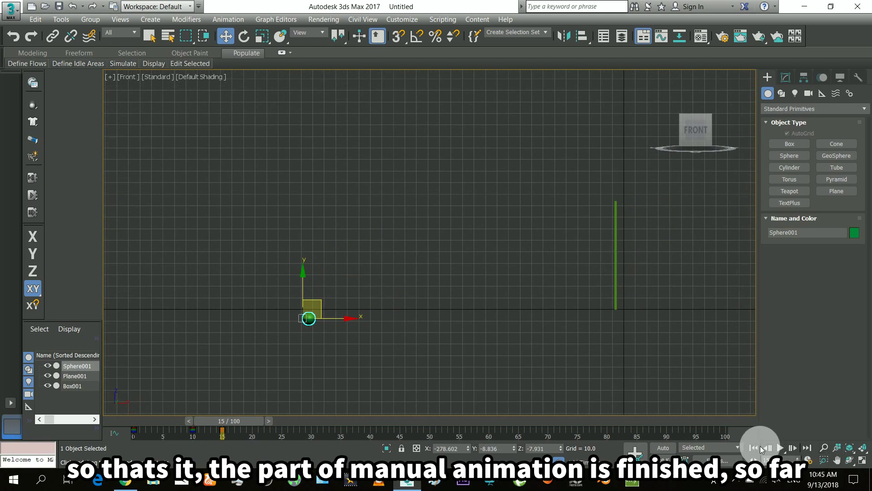
pyautogui.click(757, 448)
pyautogui.moveTo(560, 313); pyautogui.dragTo(401, 274, button='middle')
pyautogui.scroll(-2, 401, 275)
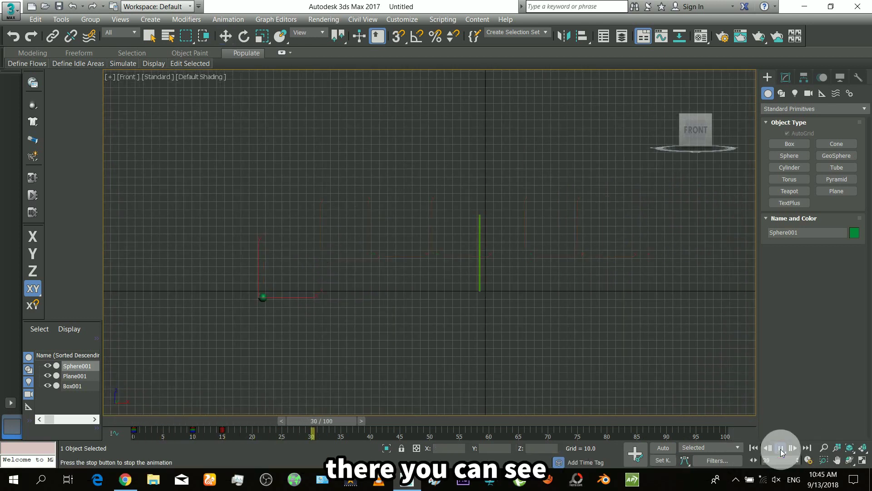
pyautogui.click(487, 442)
pyautogui.moveTo(349, 424); pyautogui.dragTo(133, 429)
pyautogui.hotkey('ctrl', 'r')
# - Choose the RayFire category in the Create panel and pick the RayFire object
pyautogui.moveTo(531, 240); pyautogui.dragTo(506, 260)
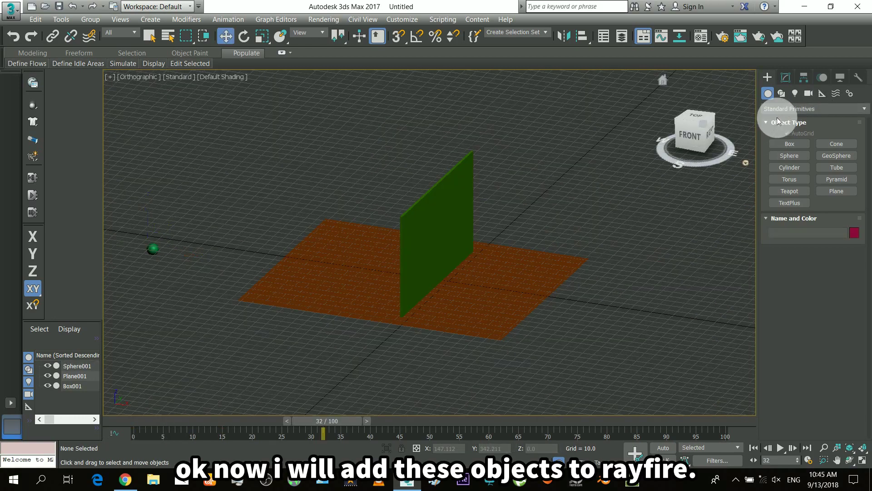
pyautogui.click(778, 111)
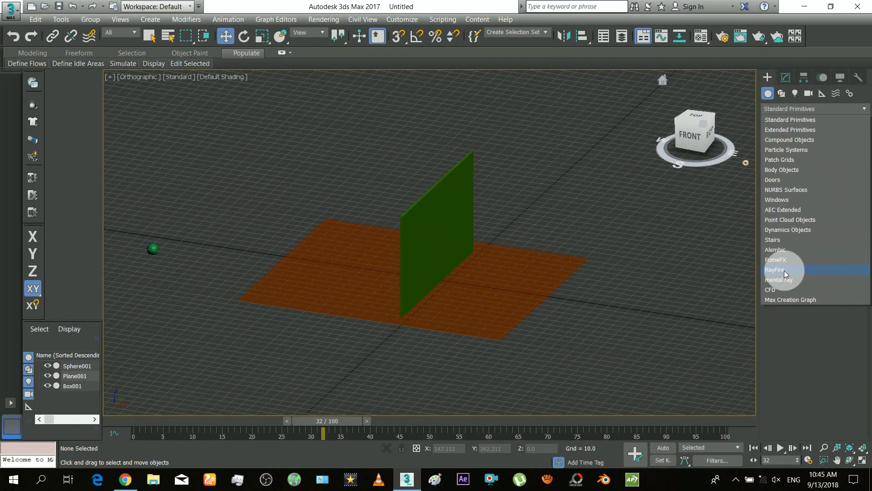
pyautogui.click(555, 266)
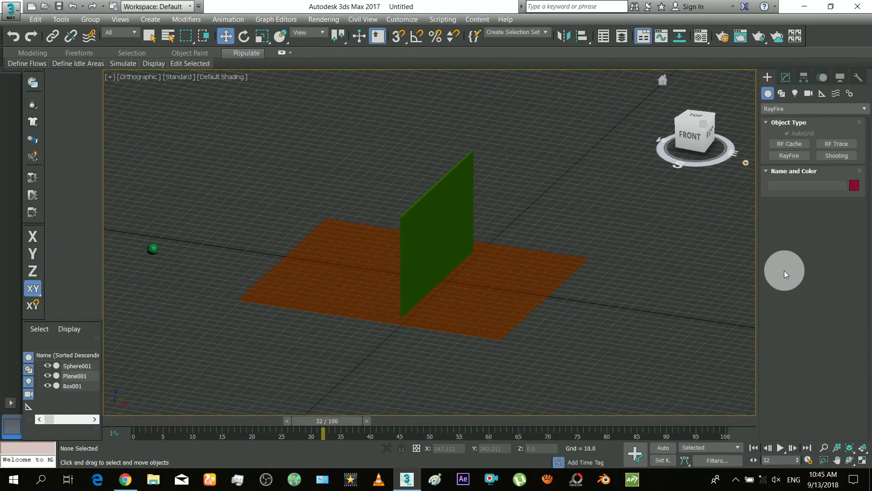
pyautogui.click(803, 157)
# - Open the RayFire floater and add Plane001 and Sphere001 as Static & Kinematic objects
pyautogui.click(798, 220)
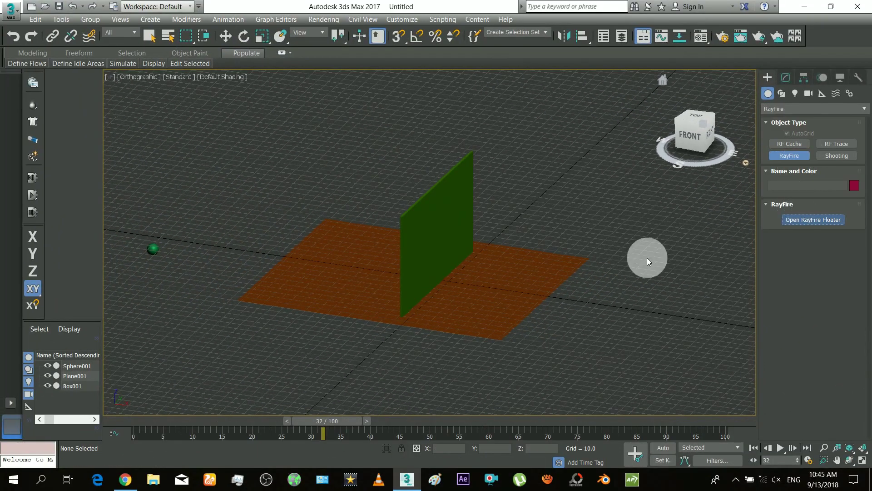
pyautogui.rightClick(423, 235)
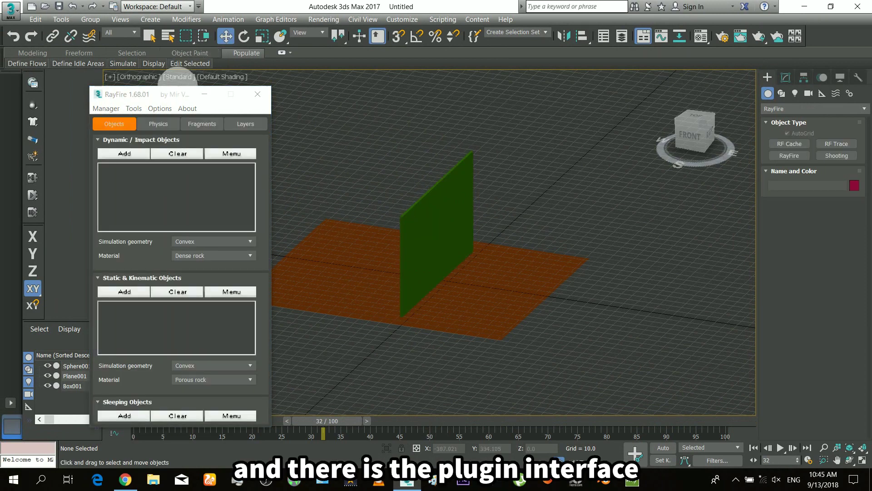
pyautogui.moveTo(174, 98); pyautogui.dragTo(675, 90)
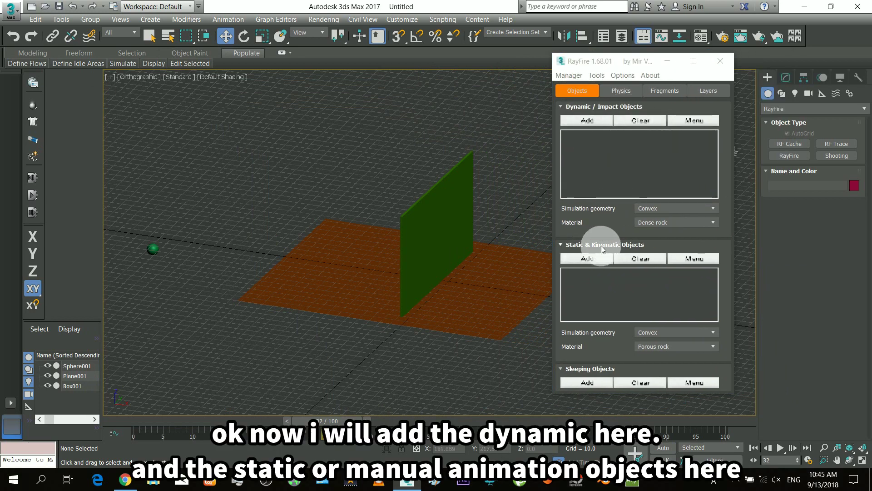
pyautogui.click(333, 267)
pyautogui.keyDown('ctrl'); pyautogui.click(155, 249); pyautogui.keyUp('ctrl')
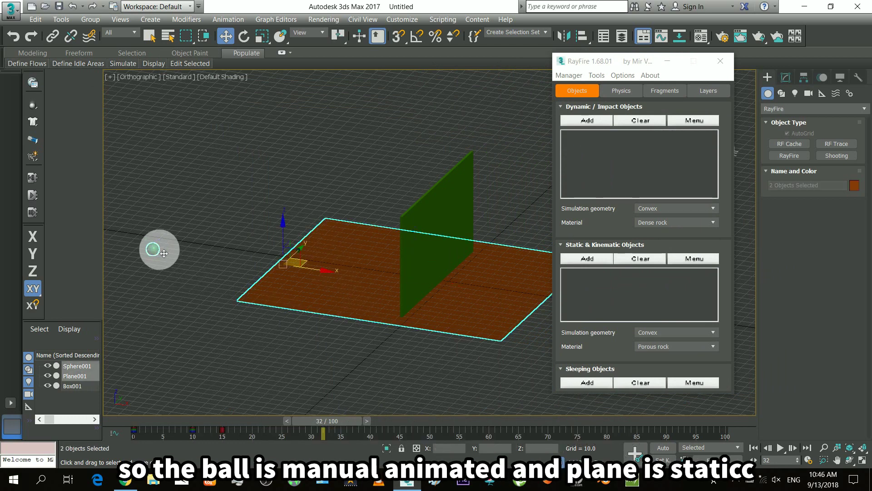
pyautogui.click(588, 259)
# - Add the glass pane Box001 as a Dynamic / Impact object
pyautogui.click(193, 254)
pyautogui.click(153, 248)
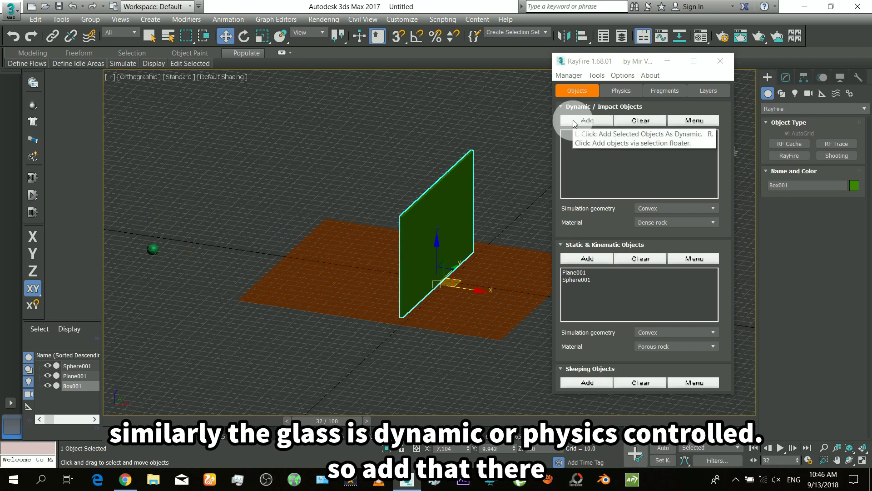
pyautogui.click(573, 122)
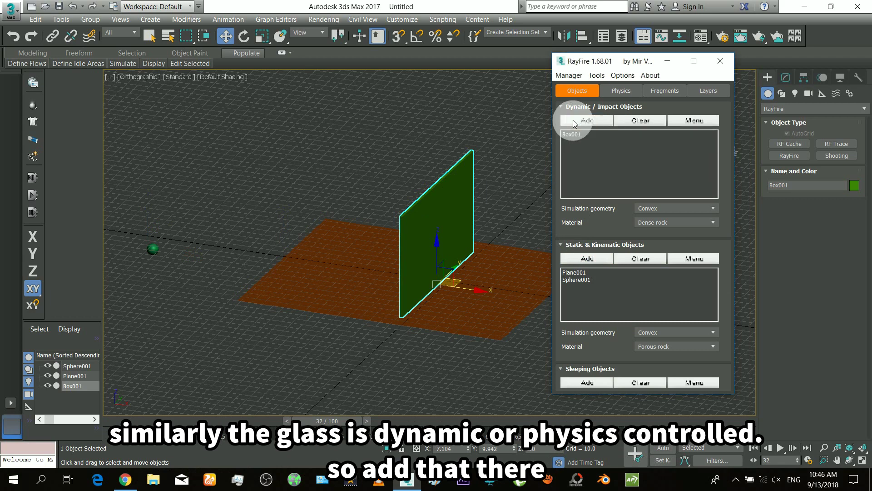
# - On the RayFire Physics tab, set the simulation start frame to 0
pyautogui.click(621, 91)
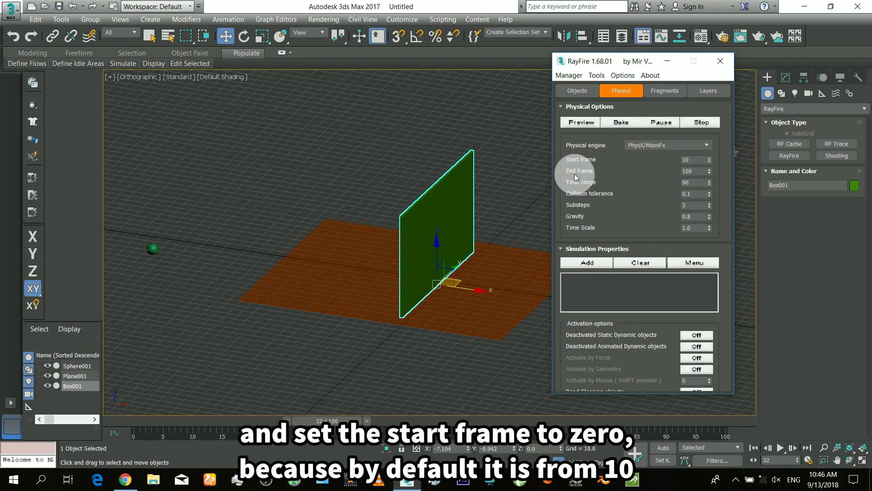
pyautogui.doubleClick(693, 159)
pyautogui.write('0')
pyautogui.press('Return')
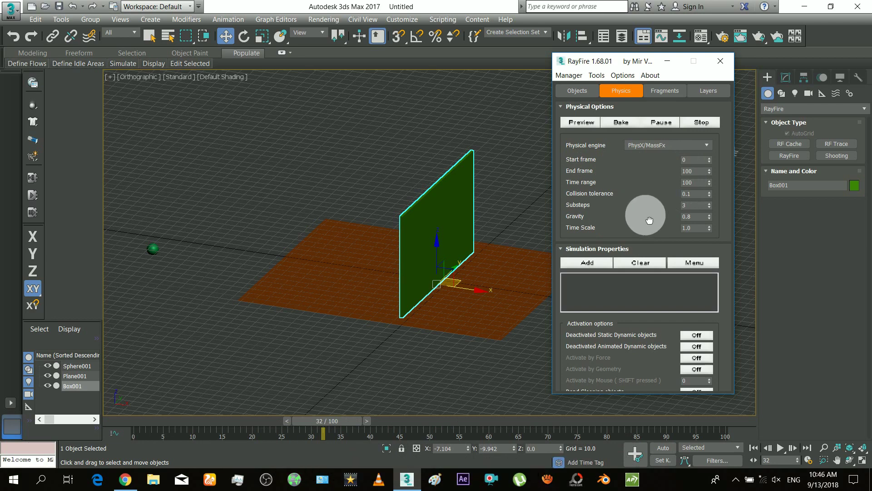
pyautogui.moveTo(604, 60); pyautogui.dragTo(763, 57)
# - Bake and pause a test simulation, play it back, and rewind to frame 0
pyautogui.click(778, 119)
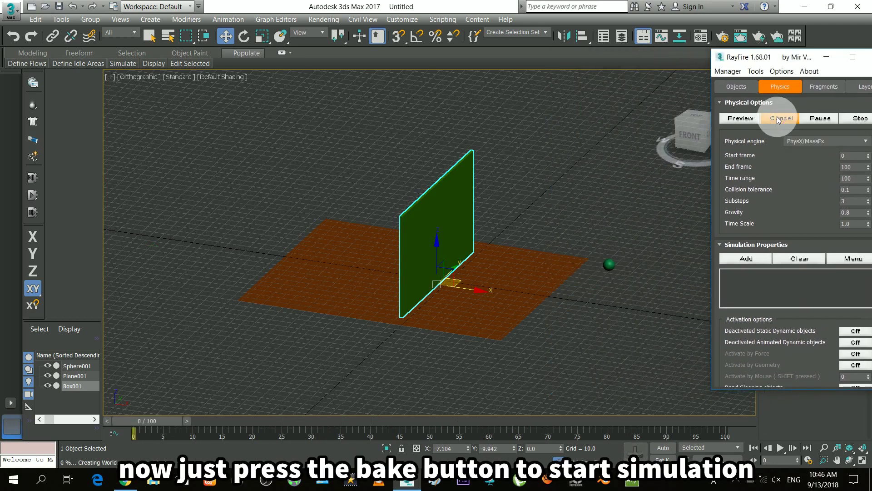
pyautogui.click(826, 119)
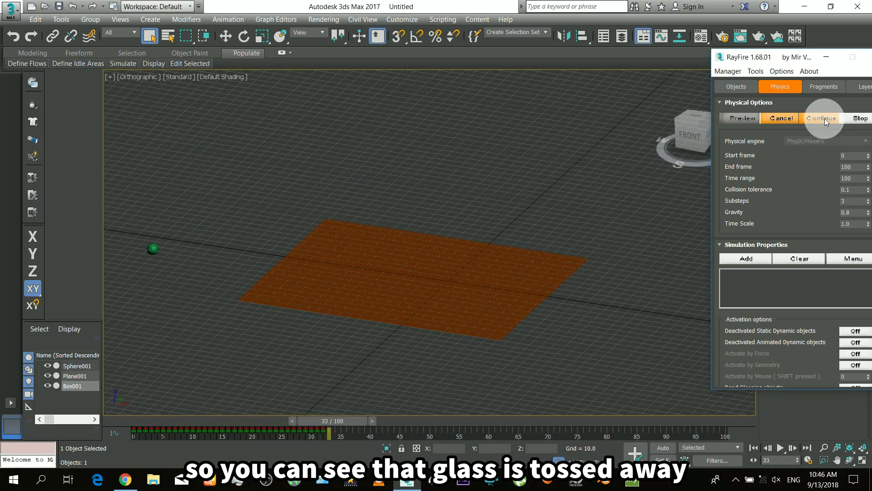
pyautogui.click(754, 447)
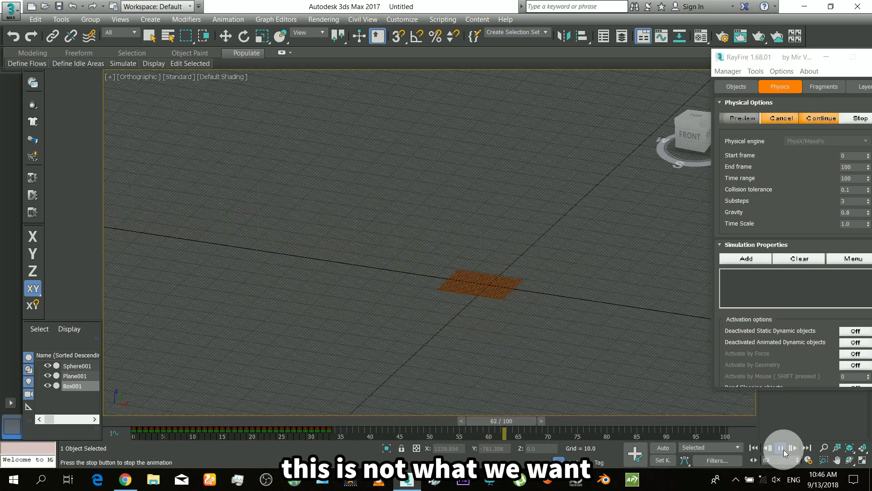
pyautogui.moveTo(491, 421); pyautogui.dragTo(95, 421)
pyautogui.moveTo(802, 60); pyautogui.dragTo(750, 38)
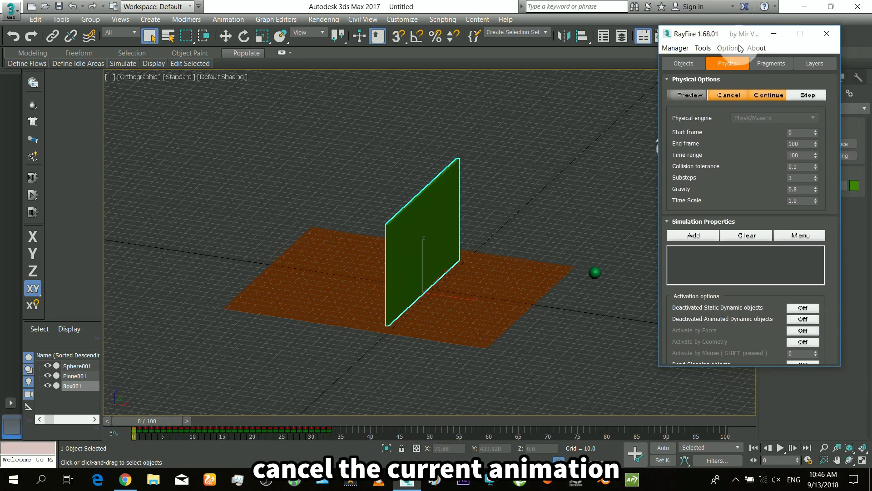
# - Cancel the baked result and review the Interactive Demolition settings
pyautogui.click(727, 95)
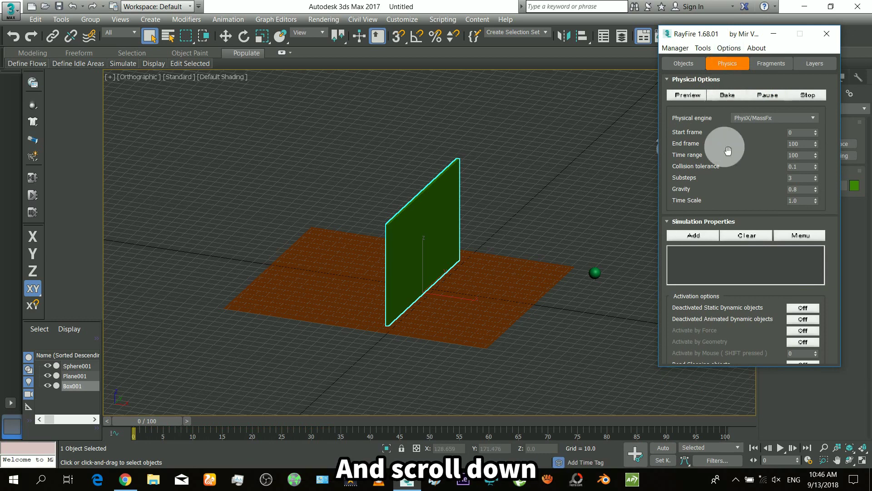
pyautogui.scroll(-1, 750, 190)
pyautogui.moveTo(749, 190); pyautogui.dragTo(755, 83)
pyautogui.moveTo(759, 278); pyautogui.dragTo(759, 142)
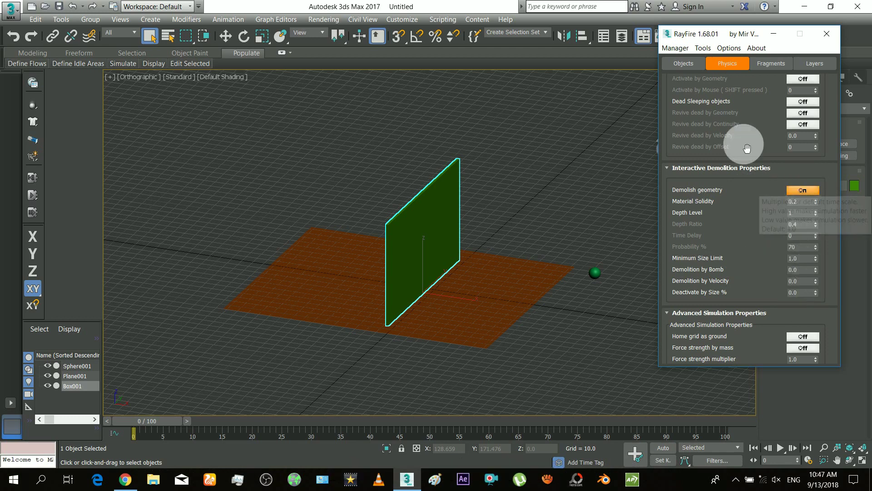
pyautogui.moveTo(735, 98); pyautogui.dragTo(736, 350)
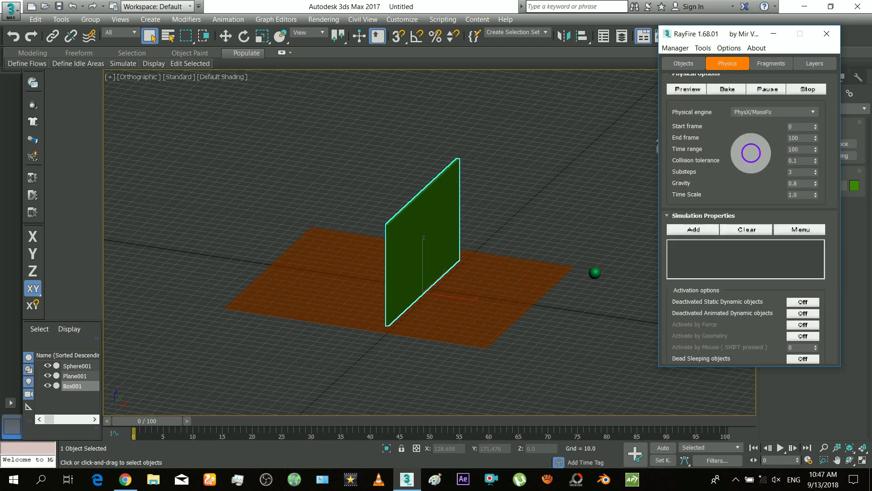
pyautogui.moveTo(749, 152); pyautogui.dragTo(745, 166)
# - Bake and pause a second simulation, then scrub back to frame 0
pyautogui.click(729, 94)
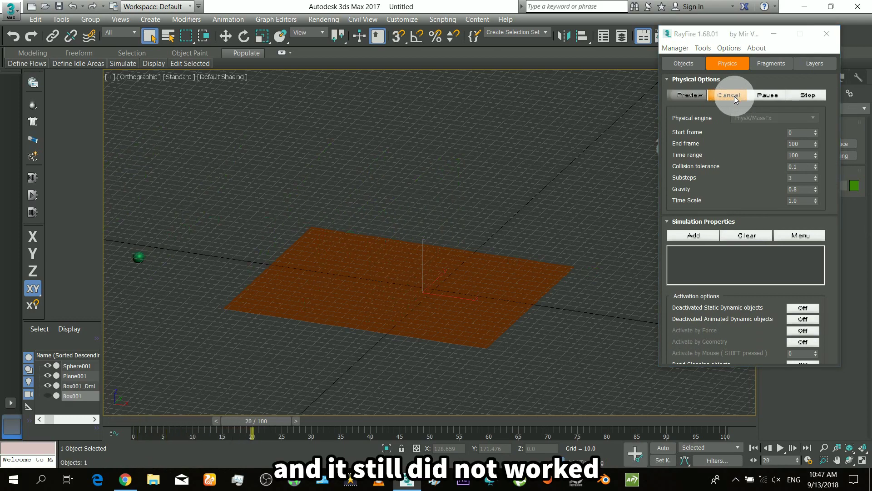
pyautogui.click(767, 95)
pyautogui.scroll(-5, 501, 228)
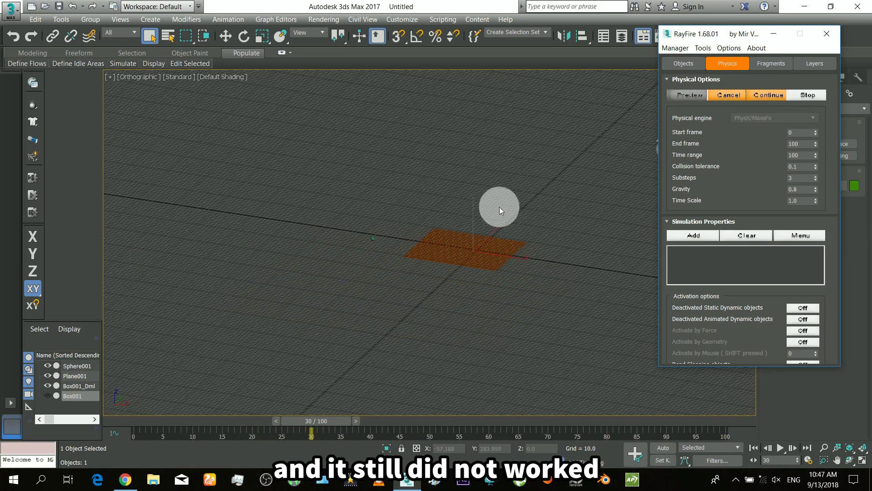
pyautogui.moveTo(499, 206); pyautogui.dragTo(542, 250, button='middle')
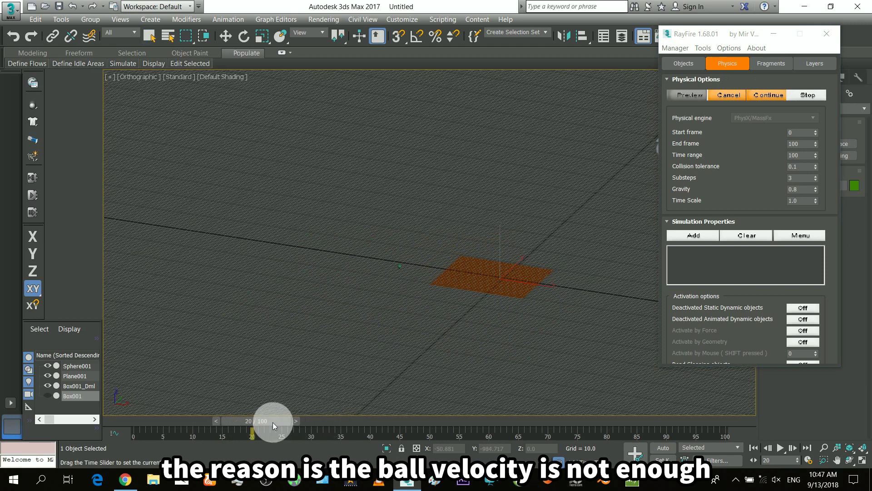
pyautogui.moveTo(272, 422); pyautogui.dragTo(117, 425)
# - Set Demolition by Velocity to 1.0 and re-run the simulation, pausing once the pane shatters
pyautogui.scroll(-5, 700, 119)
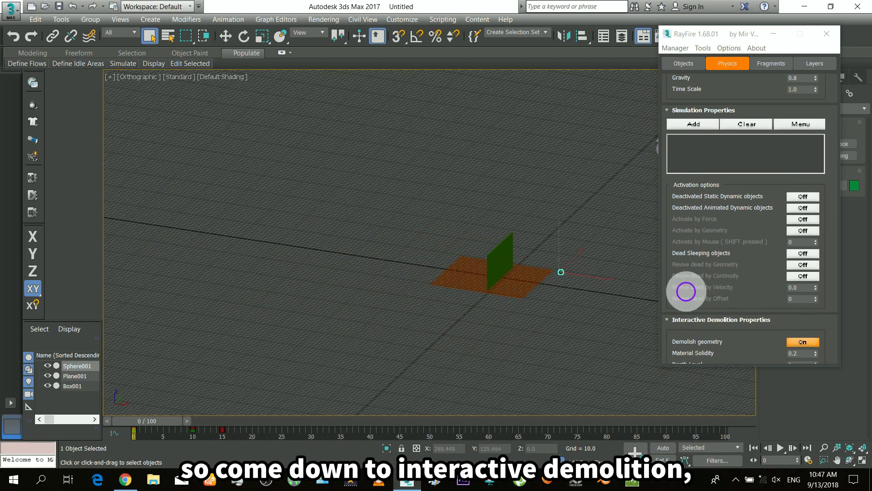
pyautogui.scroll(-5, 682, 288)
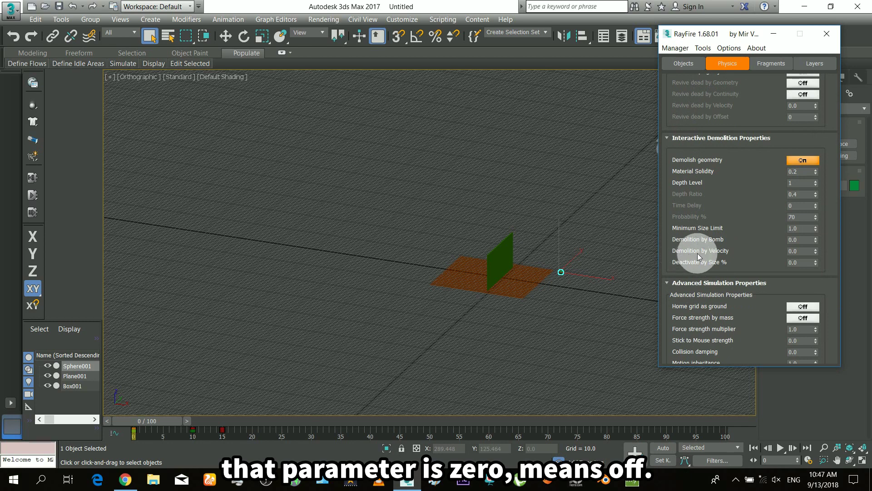
pyautogui.click(799, 252)
pyautogui.write('1')
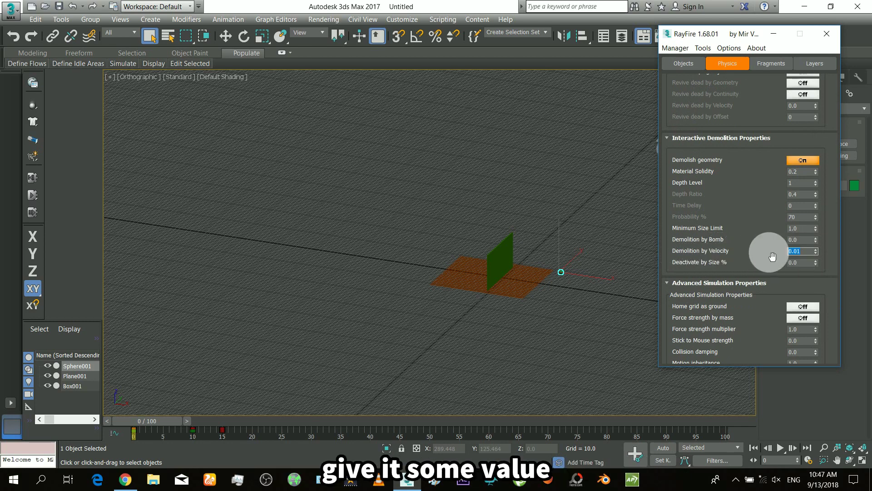
pyautogui.press('Return')
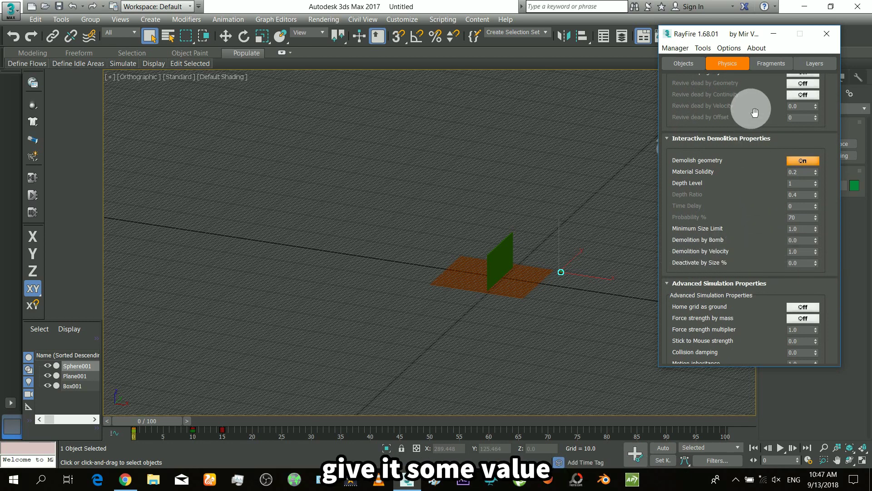
pyautogui.moveTo(750, 103); pyautogui.dragTo(746, 234)
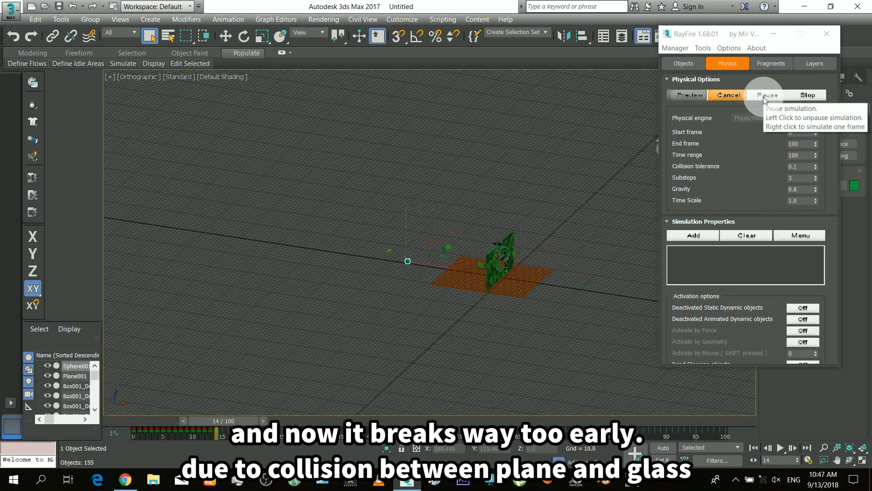
pyautogui.click(767, 95)
# - Cancel the last run, set Demolition by Velocity 8 and Substeps 20, bake, then rewind the timeline
pyautogui.click(729, 94)
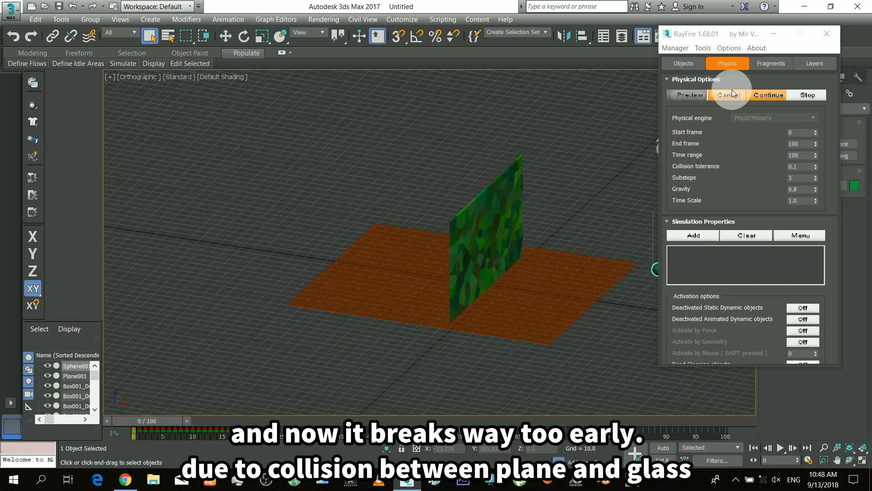
pyautogui.scroll(-10, 720, 194)
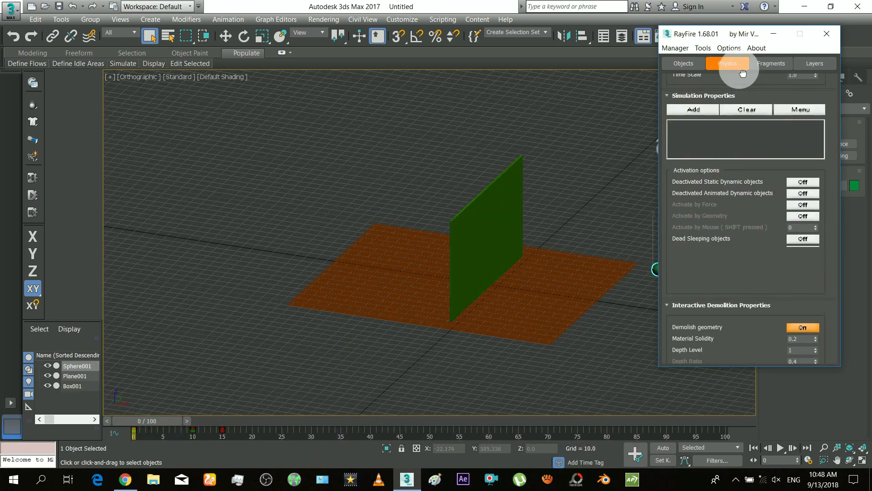
pyautogui.moveTo(763, 33); pyautogui.dragTo(803, 28)
pyautogui.click(846, 290)
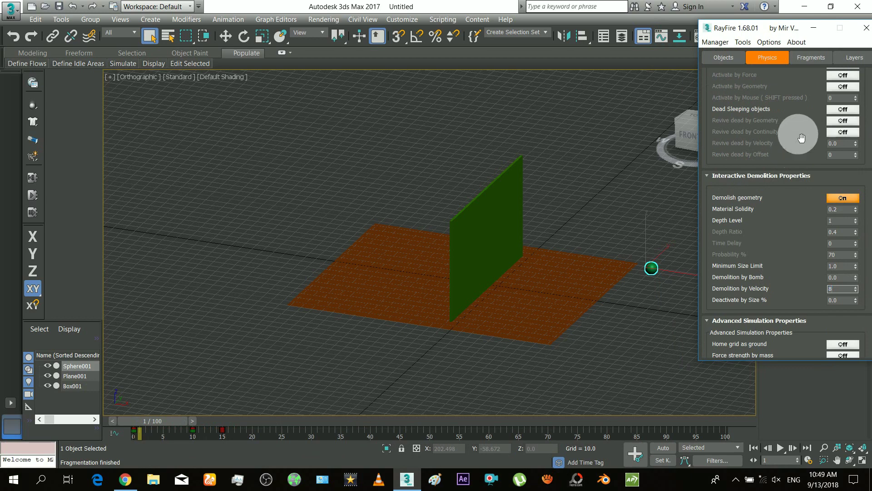
pyautogui.write('8')
pyautogui.scroll(10, 801, 138)
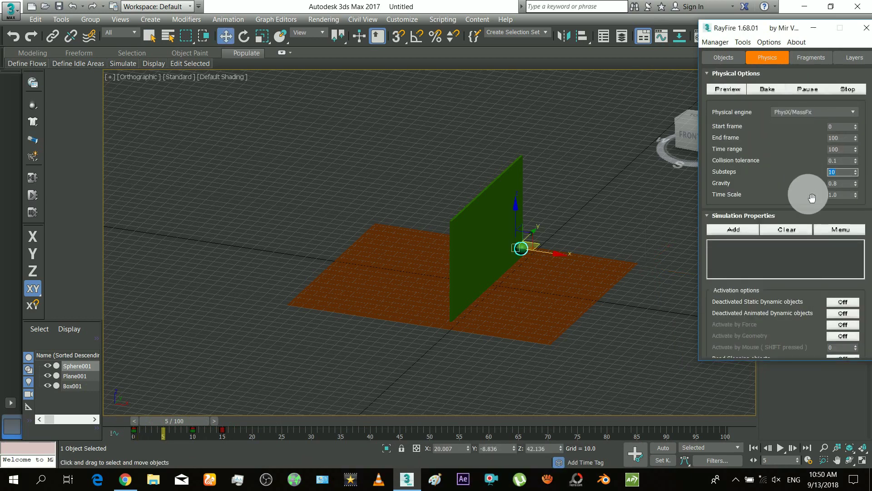
pyautogui.write('20')
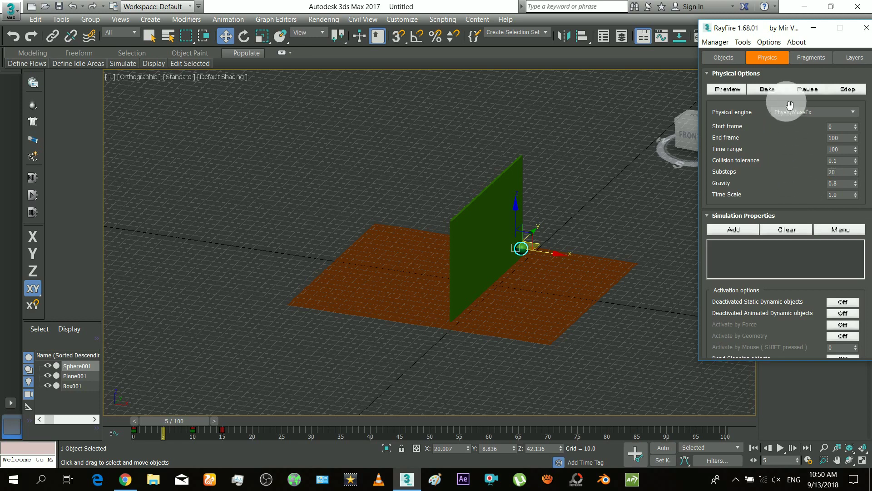
pyautogui.click(772, 89)
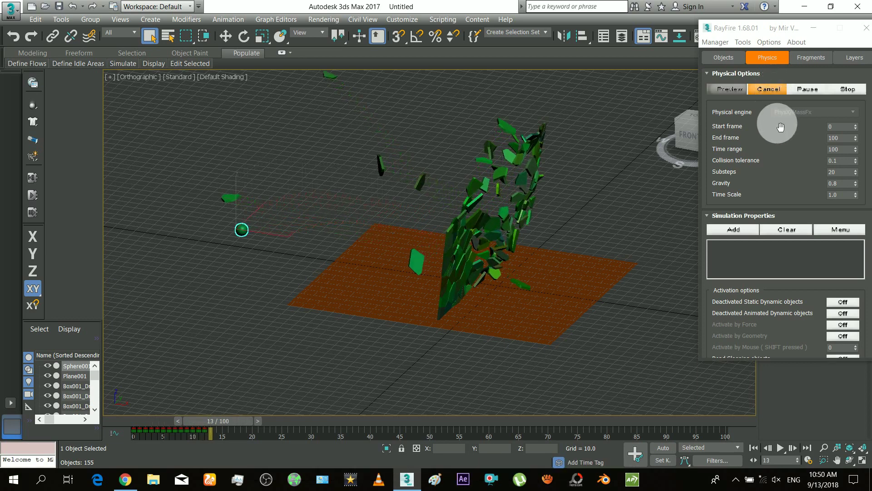
pyautogui.moveTo(218, 421); pyautogui.dragTo(99, 431)
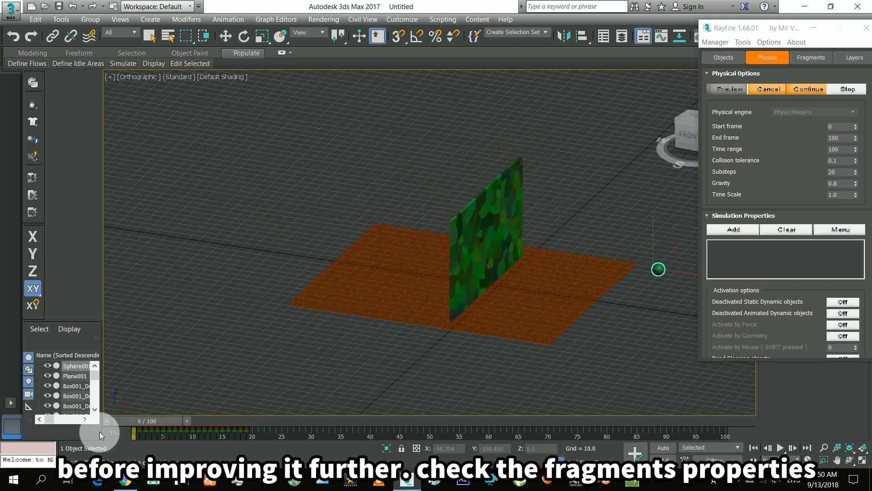
# - Cancel the simulation to restore the pane and change Fragmentation type to Voronoi - Impact point
pyautogui.click(774, 91)
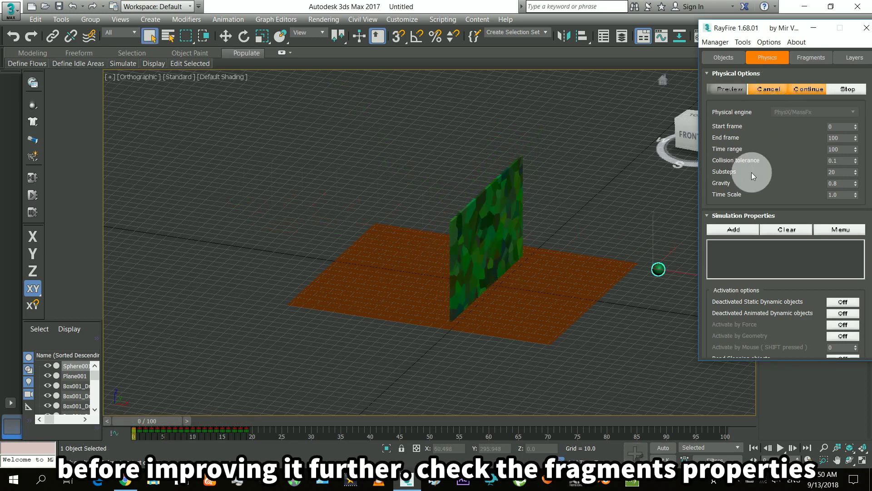
pyautogui.click(813, 57)
pyautogui.scroll(1, 754, 150)
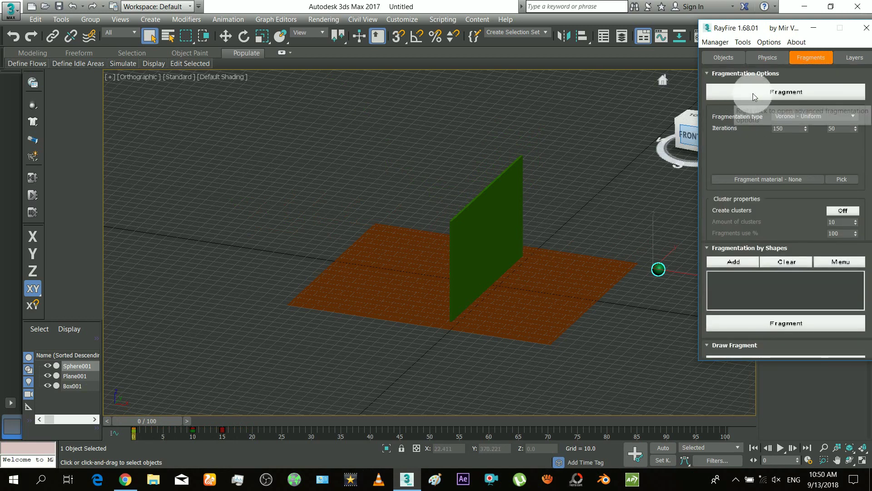
pyautogui.click(803, 116)
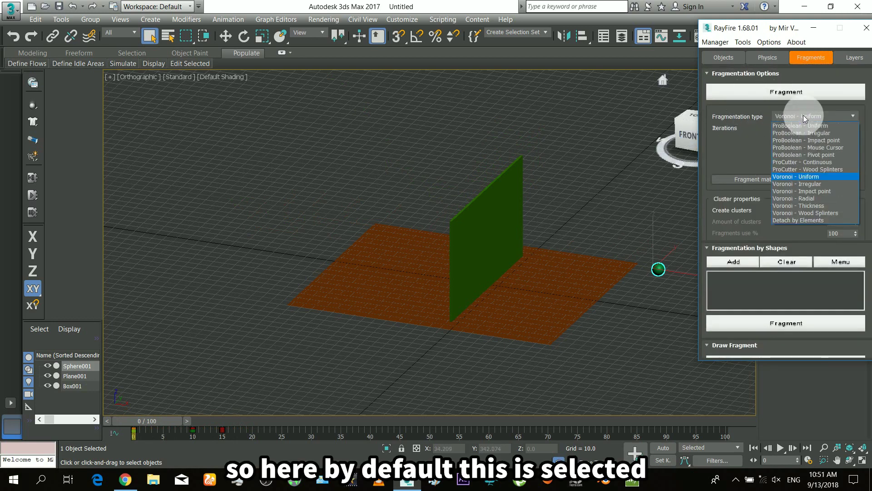
pyautogui.click(812, 191)
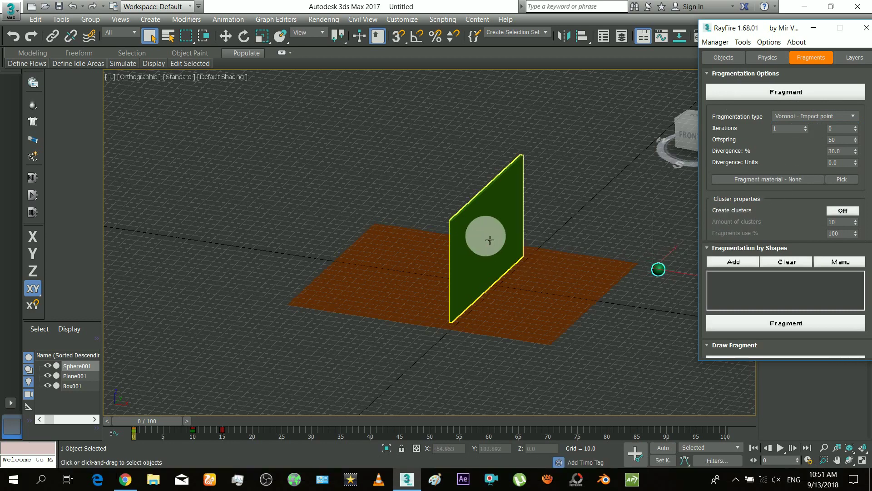
pyautogui.click(781, 61)
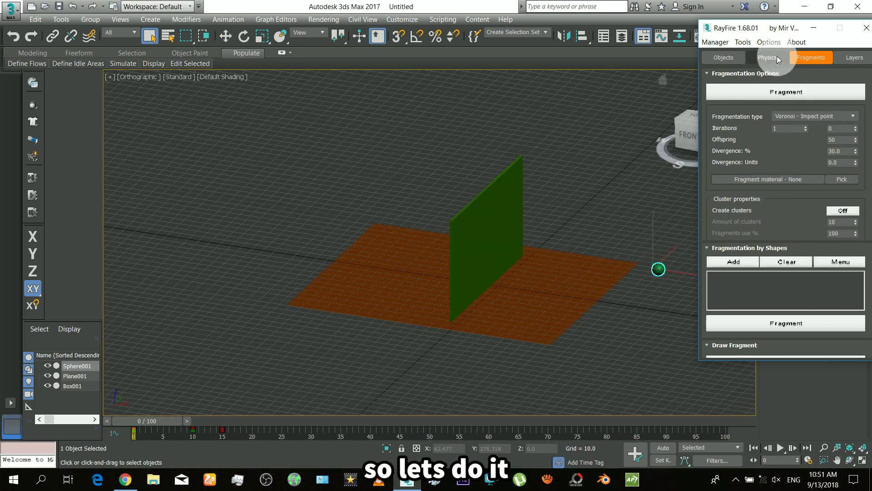
# - Bake the impact-point simulation, pause it, and scrub the timeline to review the large fragments
pyautogui.click(771, 89)
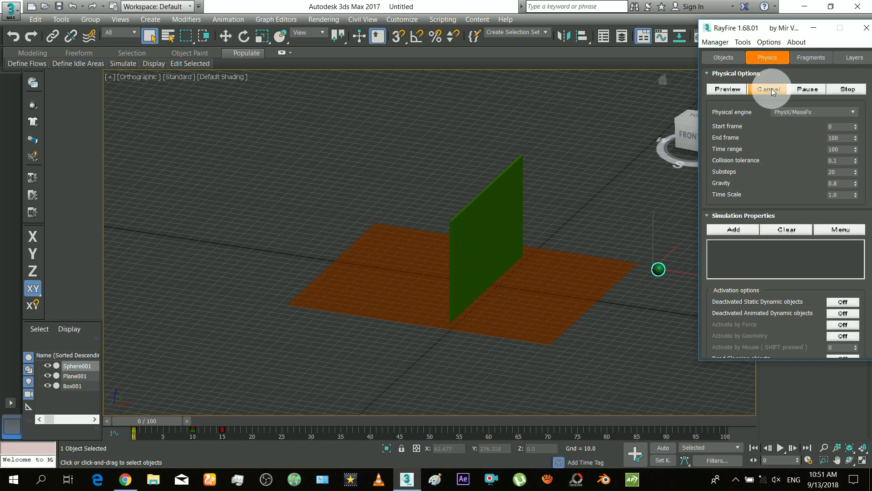
pyautogui.click(797, 90)
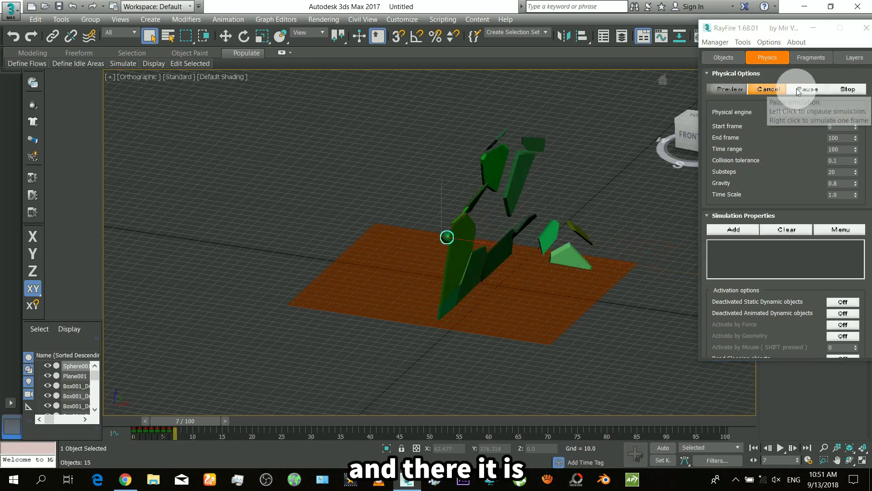
pyautogui.click(801, 90)
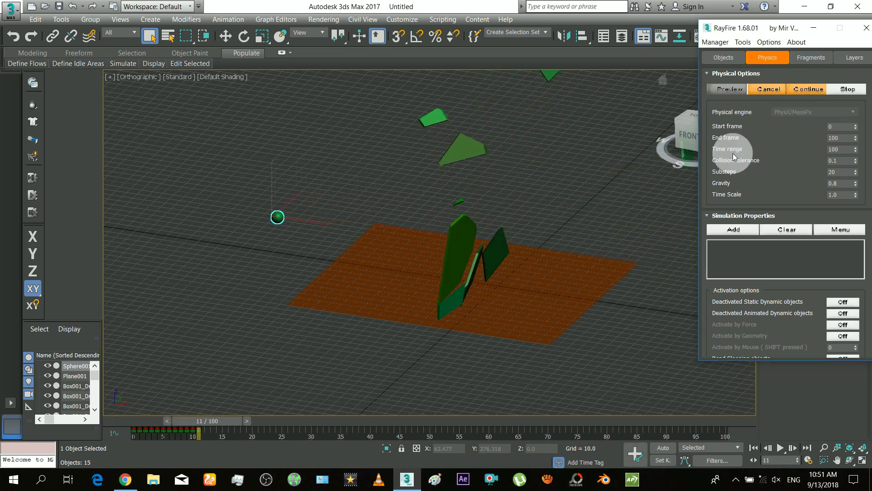
pyautogui.moveTo(203, 421); pyautogui.dragTo(173, 422)
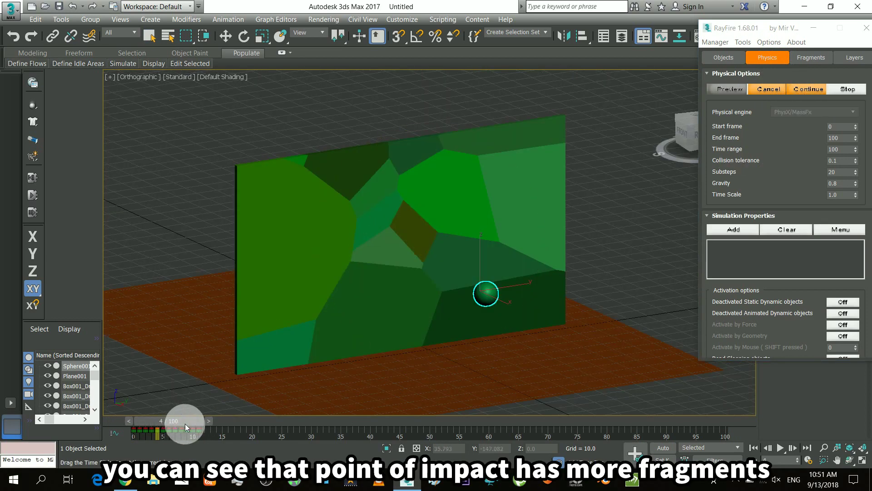
pyautogui.moveTo(184, 423)
pyautogui.mouseDown()
pyautogui.moveTo(206, 425)
pyautogui.moveTo(170, 422)
pyautogui.mouseUp()
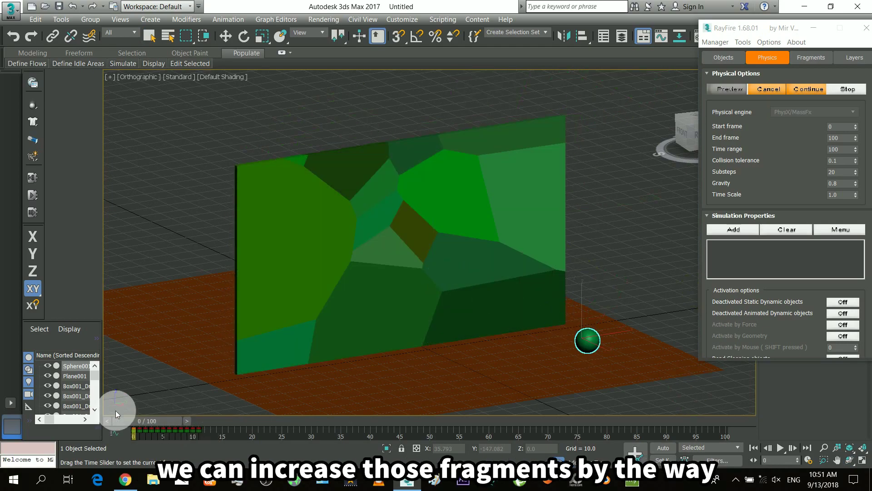
pyautogui.hotkey('ctrl', 'r')
pyautogui.scroll(-5, 389, 238)
pyautogui.moveTo(412, 292); pyautogui.dragTo(472, 239)
# - Cancel the run, set Offspring to 200 and Divergence to 10%, and rebake the simulation
pyautogui.click(772, 89)
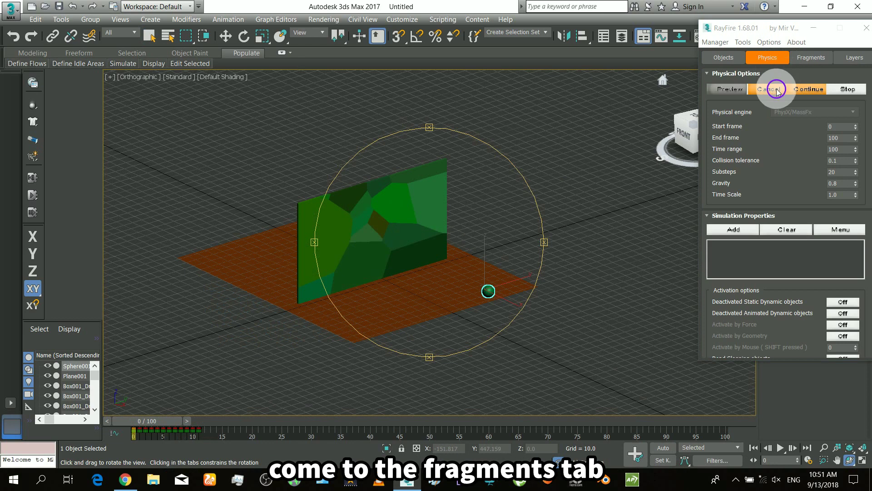
pyautogui.click(804, 56)
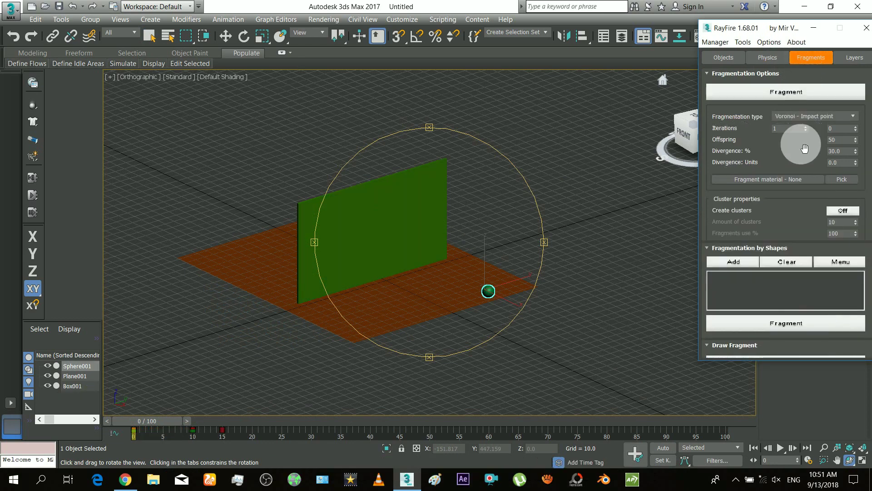
pyautogui.doubleClick(836, 140)
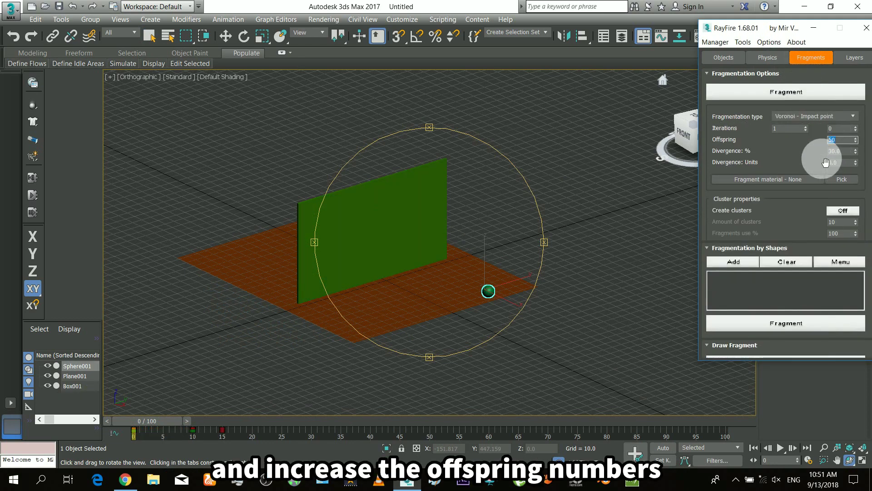
pyautogui.doubleClick(838, 152)
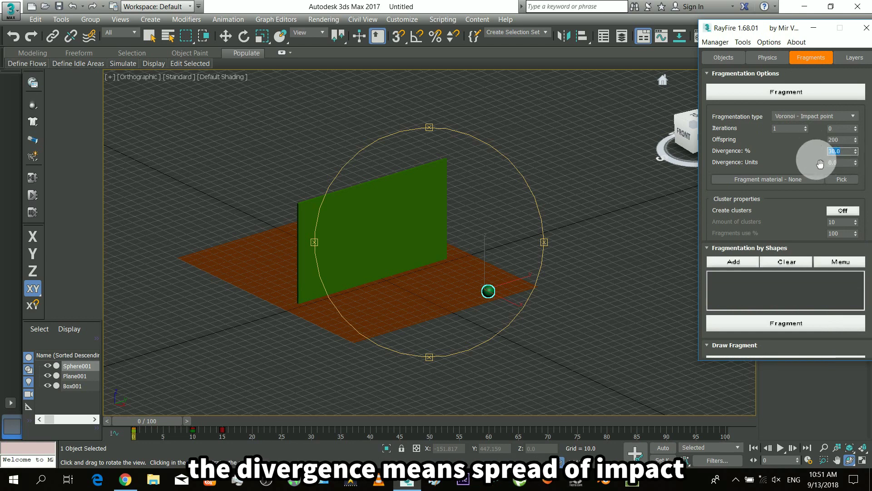
pyautogui.write('10')
pyautogui.press('Return')
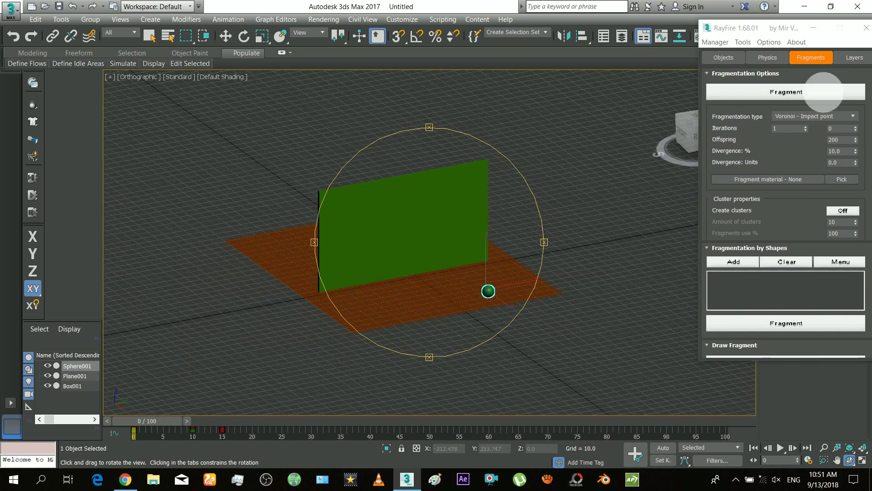
pyautogui.click(767, 58)
pyautogui.click(776, 89)
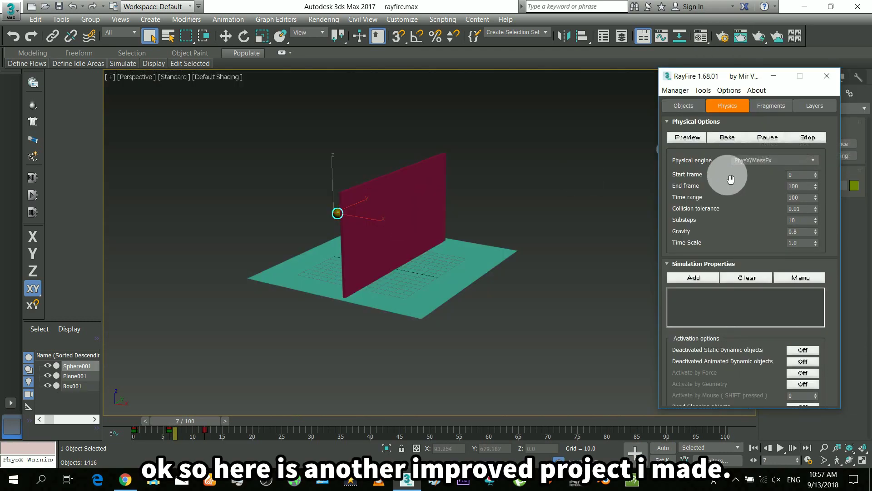
# - Review the improved project's fragmentation settings: Iterations 10 and Offspring 300
pyautogui.click(770, 105)
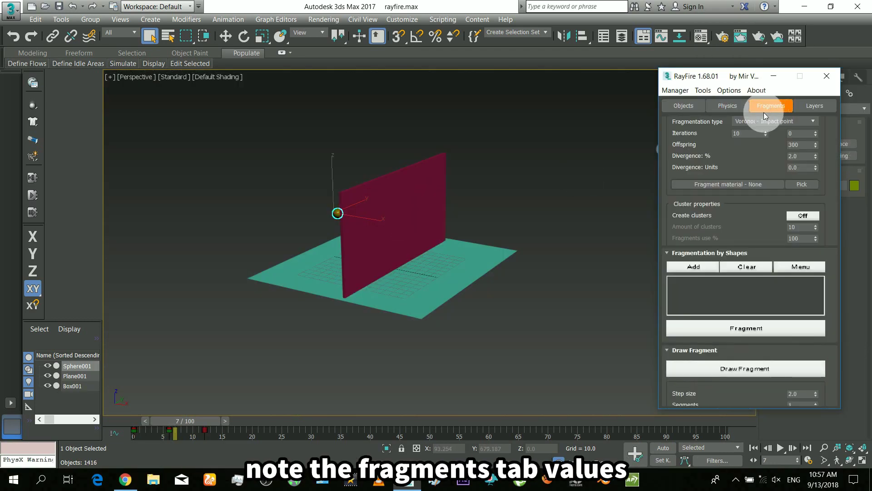
pyautogui.scroll(2, 733, 198)
pyautogui.scroll(1, 733, 198)
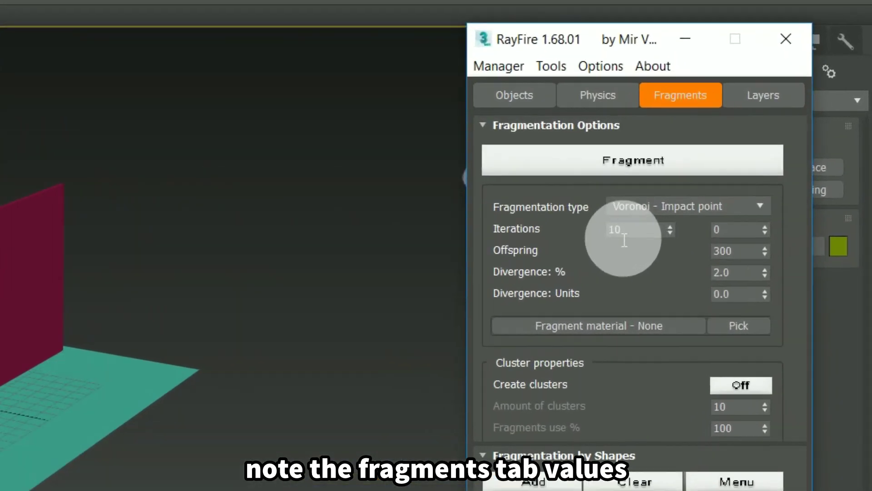
pyautogui.doubleClick(754, 177)
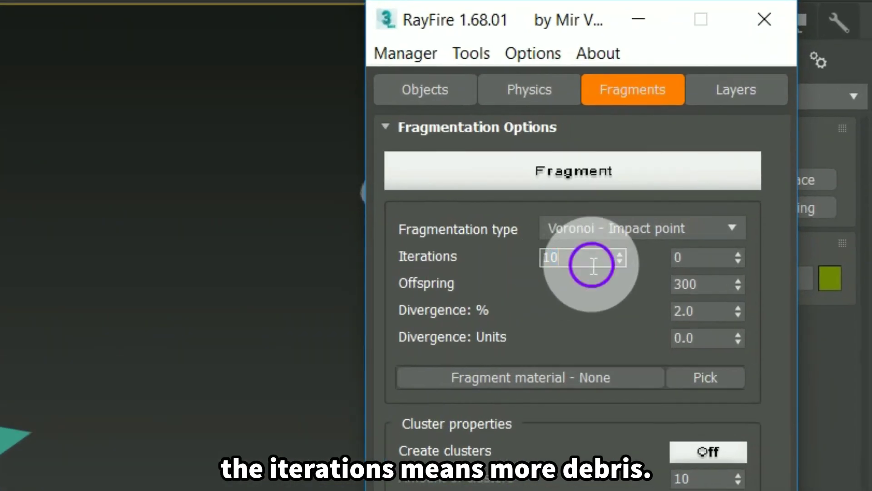
pyautogui.doubleClick(726, 285)
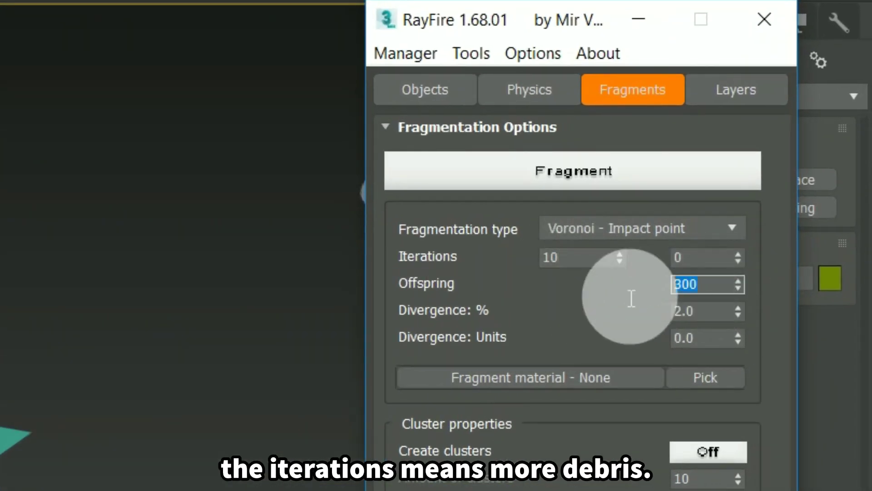
pyautogui.click(611, 298)
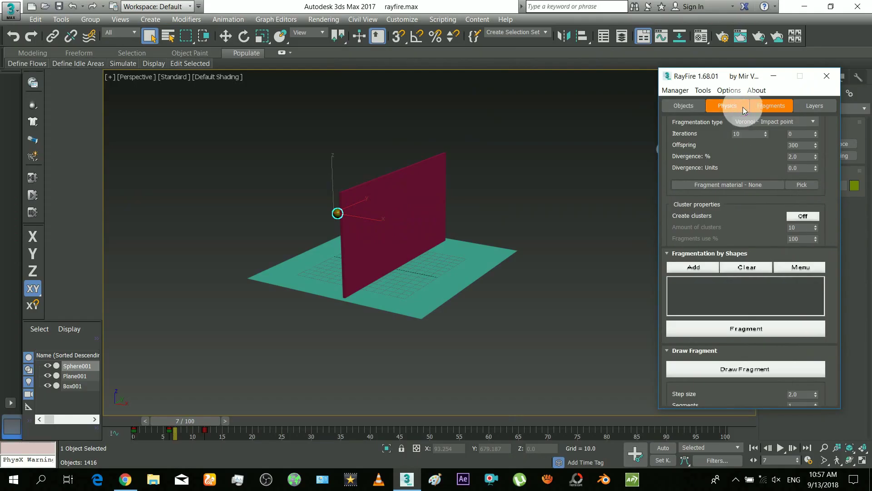
# - Check the Physics options with Demolish geometry on and a 0–100 frame range
pyautogui.click(566, 93)
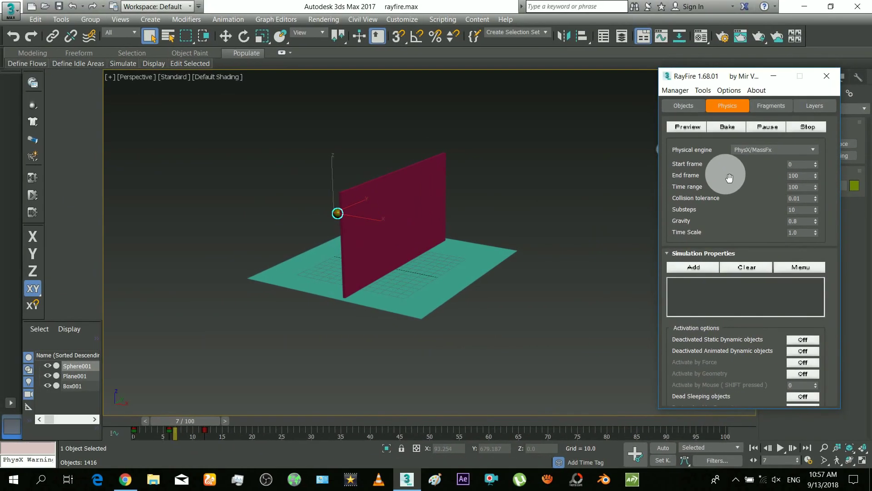
pyautogui.scroll(1, 729, 218)
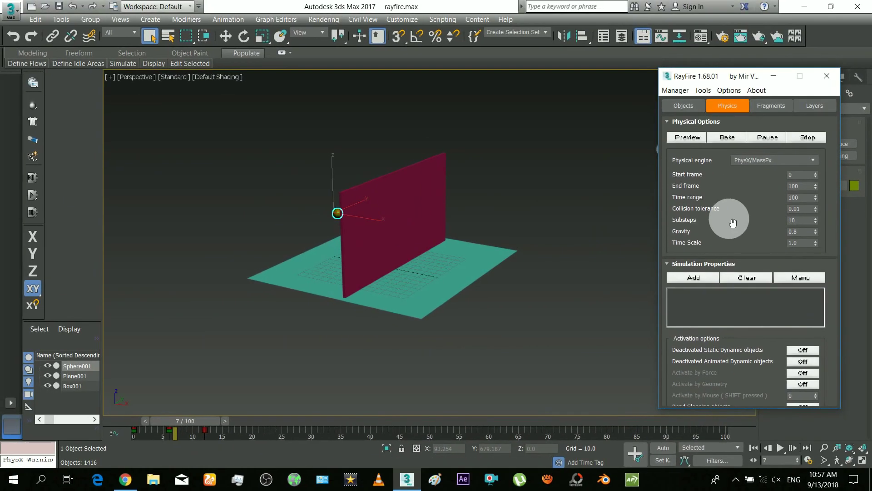
pyautogui.hotkey('ctrl', 'r')
pyautogui.moveTo(522, 218); pyautogui.dragTo(522, 200)
# - Bake the RayFire simulation, then play and scrub through the shattering animation
pyautogui.click(726, 139)
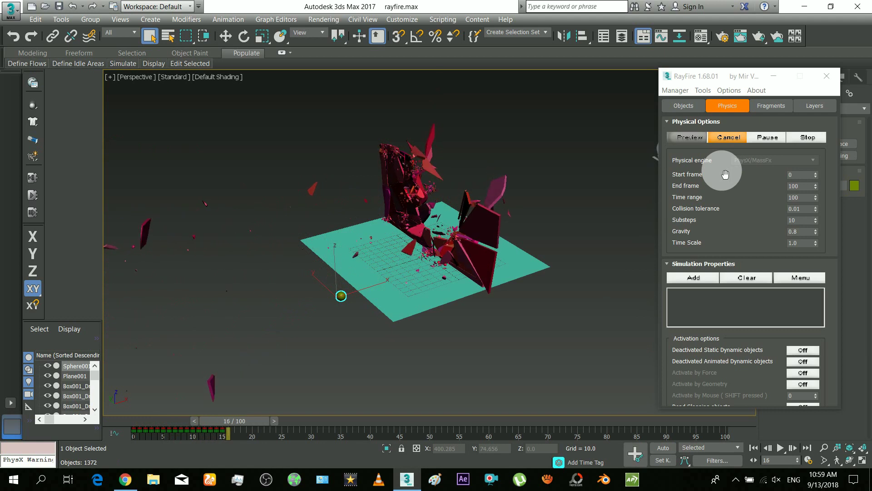
pyautogui.rightClick(736, 411)
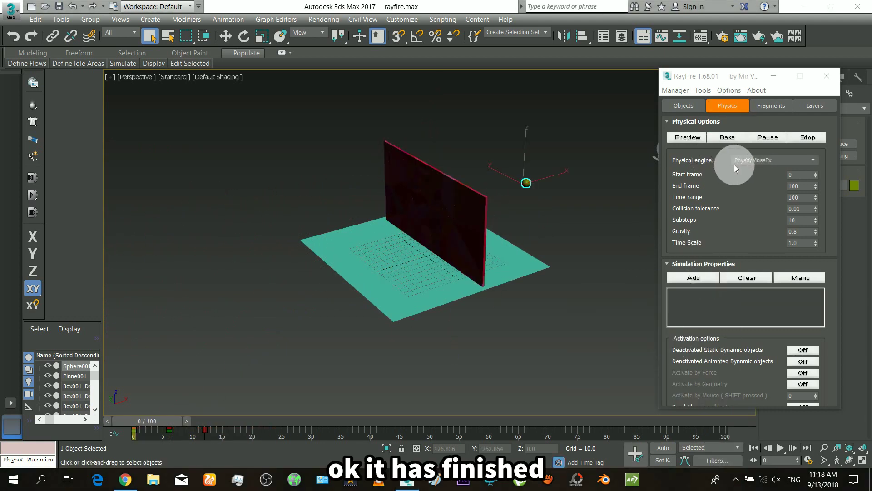
pyautogui.click(781, 448)
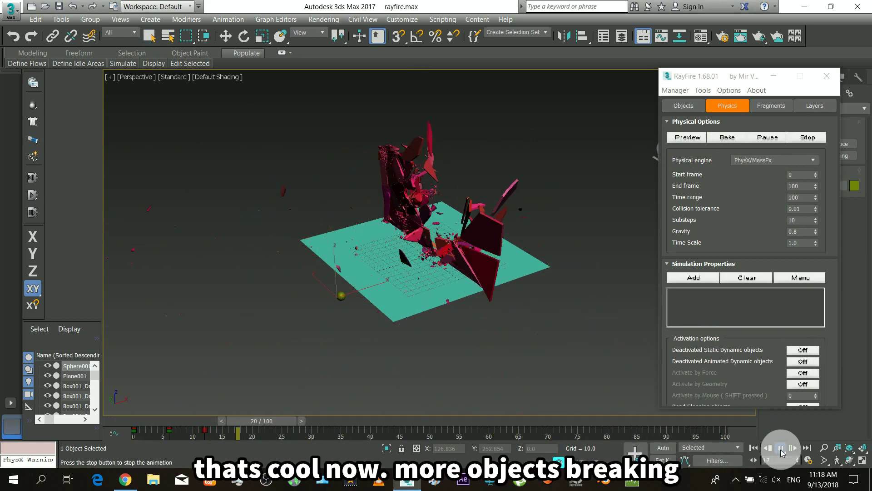
pyautogui.click(781, 449)
pyautogui.click(134, 422)
pyautogui.moveTo(159, 422); pyautogui.dragTo(195, 428)
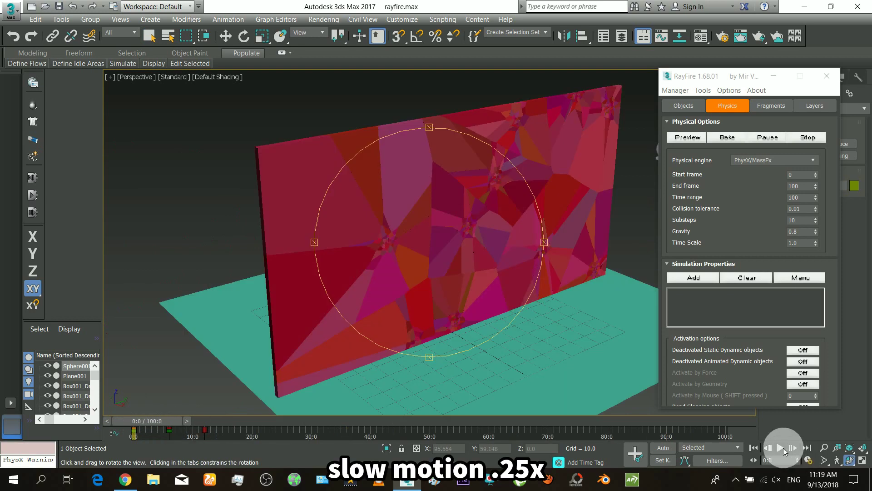
# - Replay the shatter while orbiting around the flying fragments, then save the scene as rayfire2
pyautogui.click(783, 448)
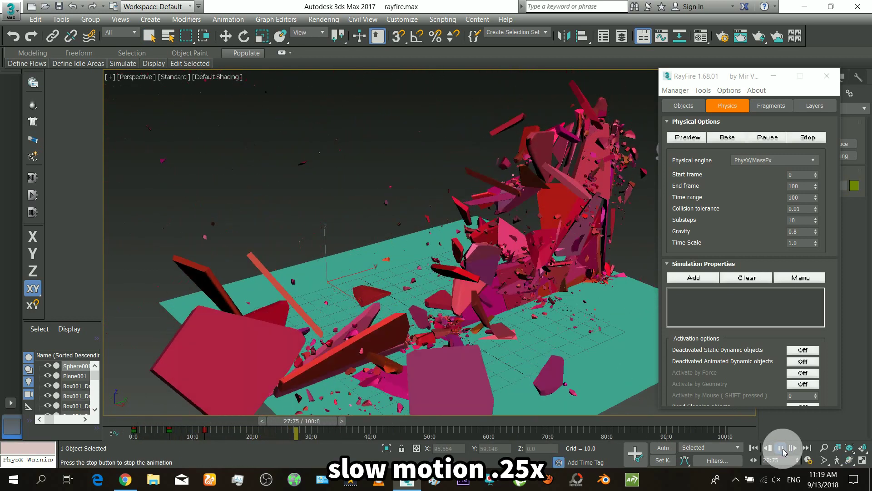
pyautogui.click(782, 448)
pyautogui.click(849, 459)
pyautogui.moveTo(302, 204); pyautogui.dragTo(450, 230)
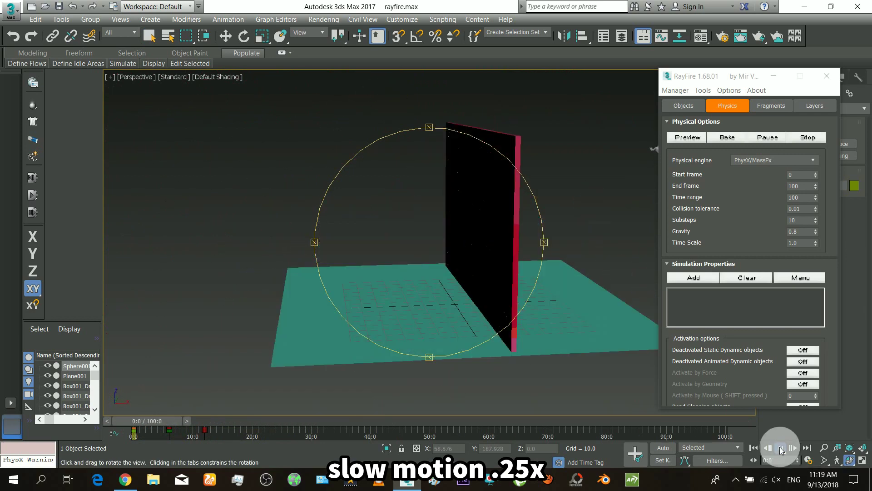
pyautogui.click(781, 448)
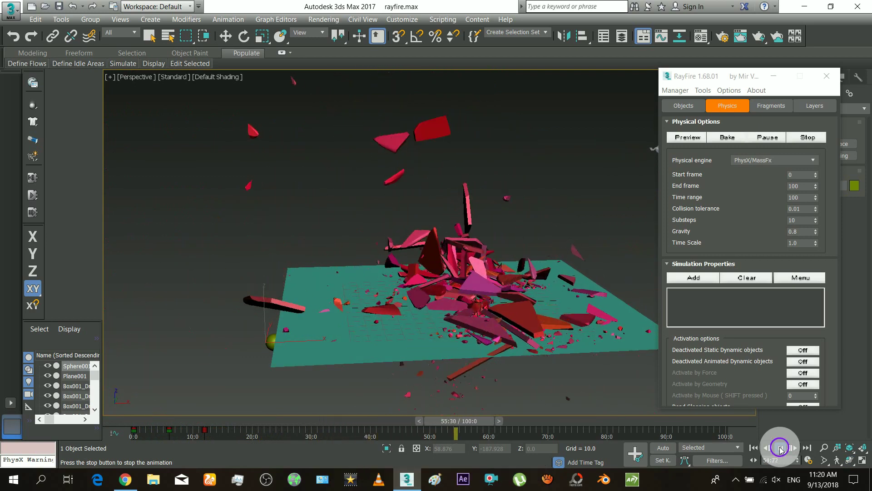
pyautogui.click(780, 450)
pyautogui.hotkey('ctrl', 's')
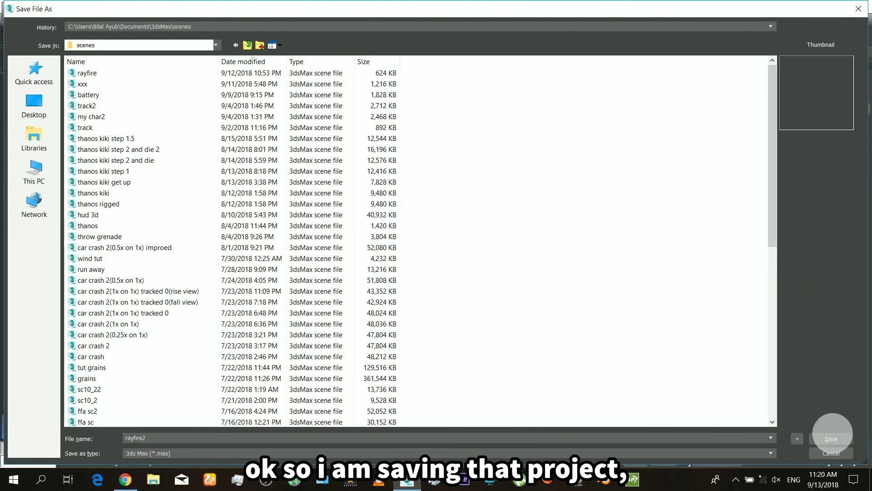
pyautogui.click(831, 438)
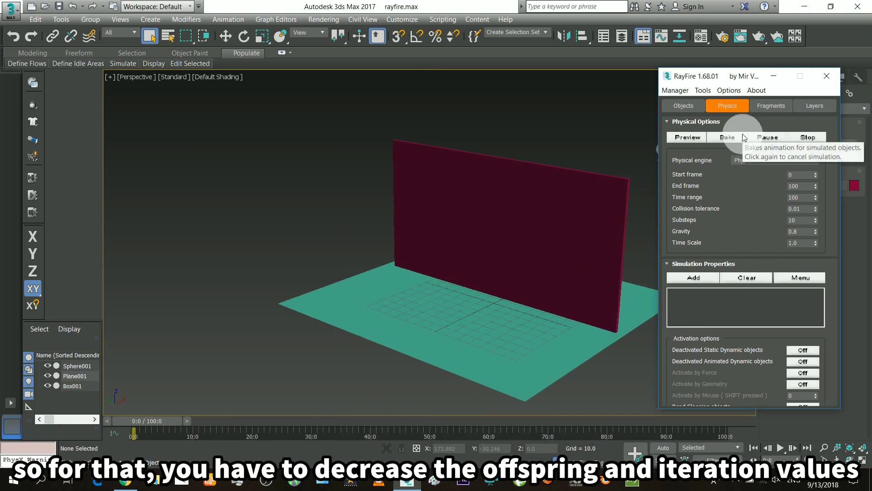
# - Set the Physics Demolition Depth Level to 2
pyautogui.click(760, 107)
pyautogui.moveTo(751, 240); pyautogui.dragTo(755, 327)
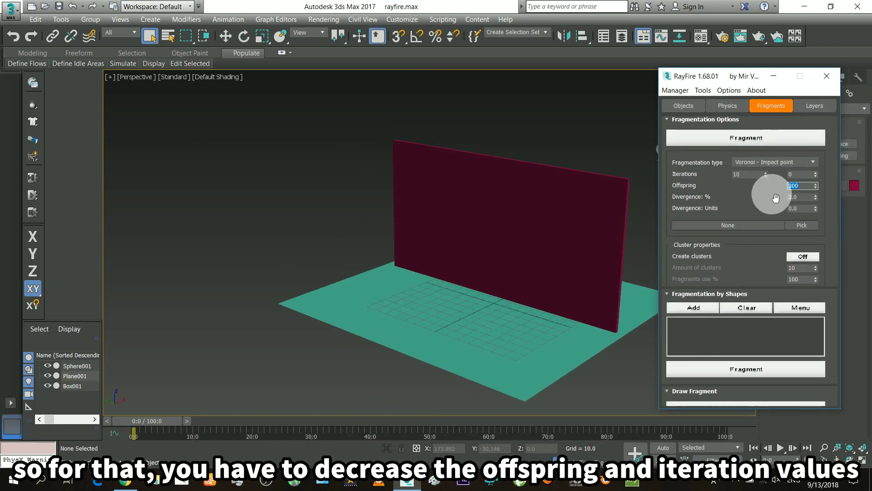
pyautogui.click(748, 174)
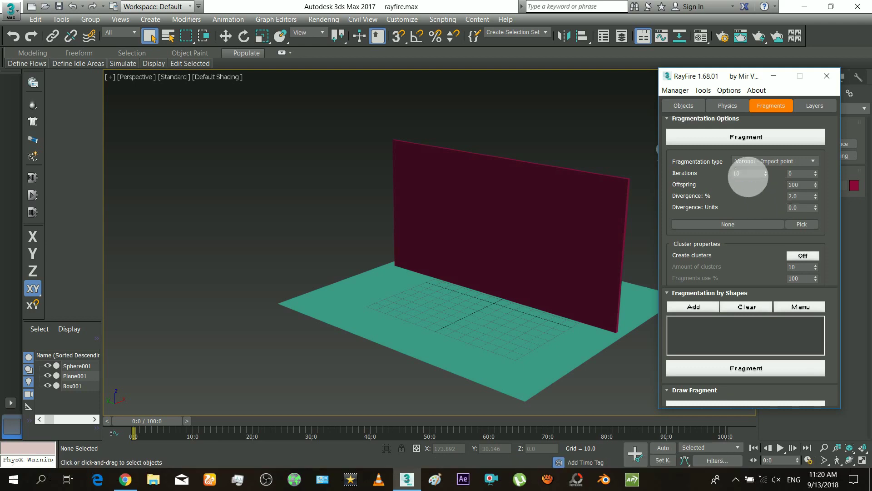
pyautogui.click(728, 106)
pyautogui.moveTo(721, 403); pyautogui.dragTo(736, 285)
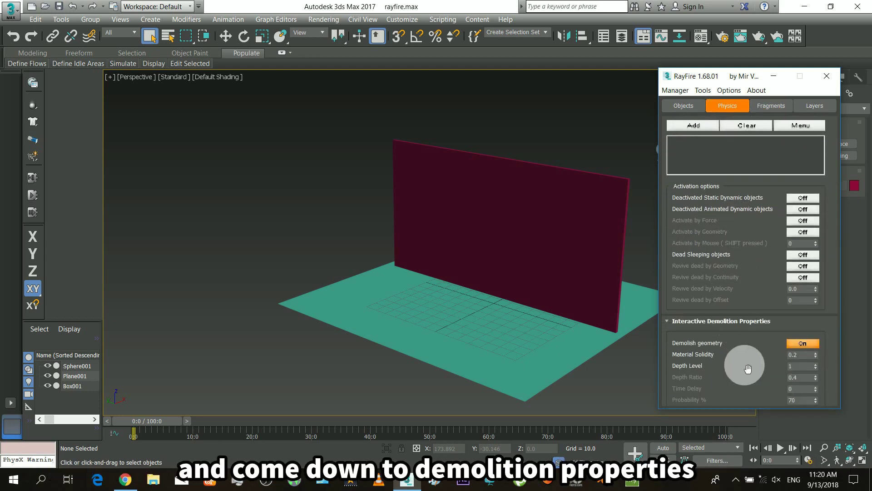
pyautogui.moveTo(749, 371); pyautogui.dragTo(788, 296)
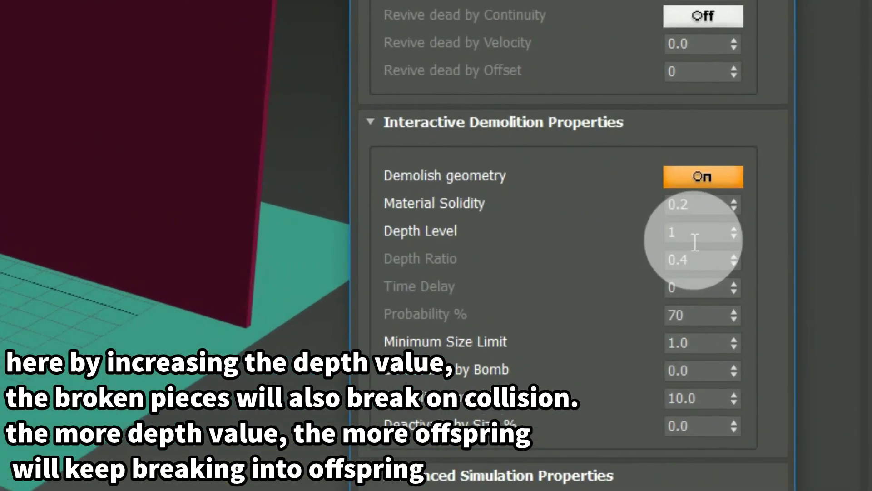
pyautogui.doubleClick(788, 288)
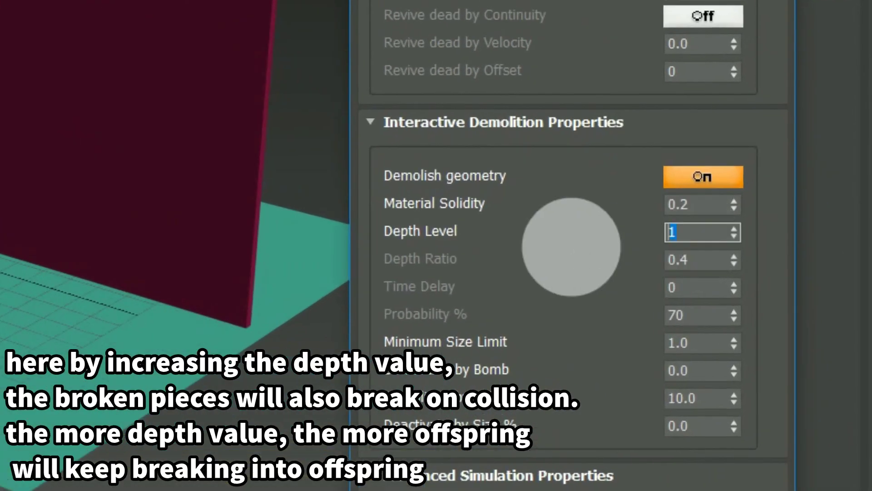
pyautogui.write('2')
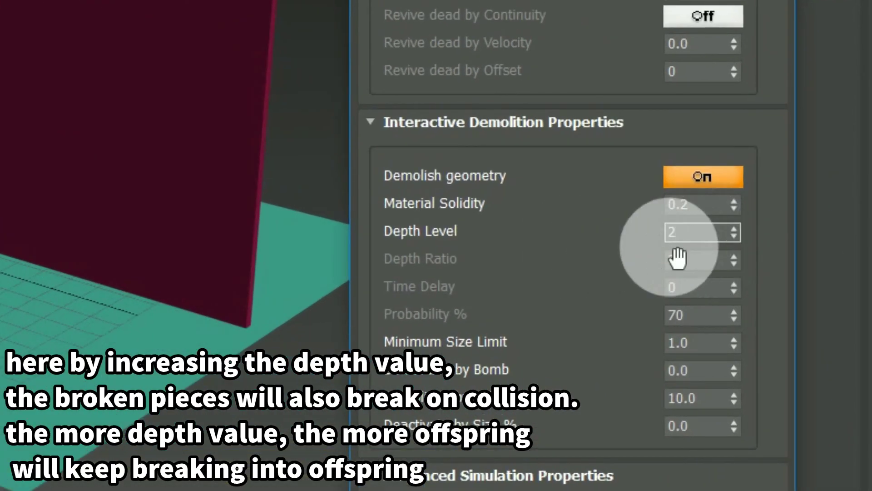
pyautogui.click(621, 267)
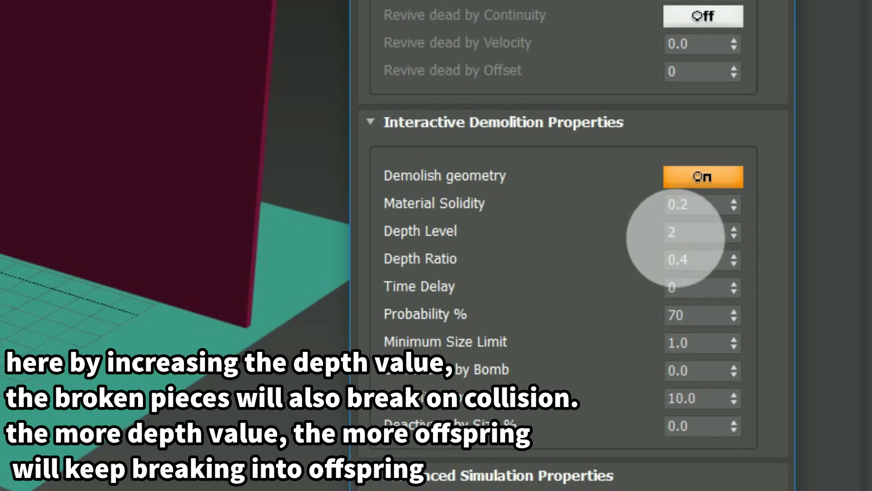
# - With the pane selected, set fragment Offspring to 50 and Iterations to 1
pyautogui.click(242, 96)
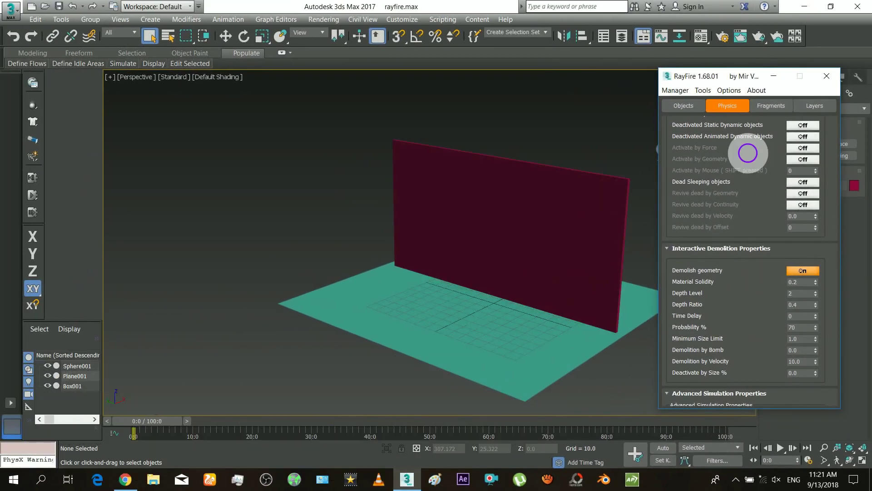
pyautogui.moveTo(740, 146); pyautogui.dragTo(751, 419)
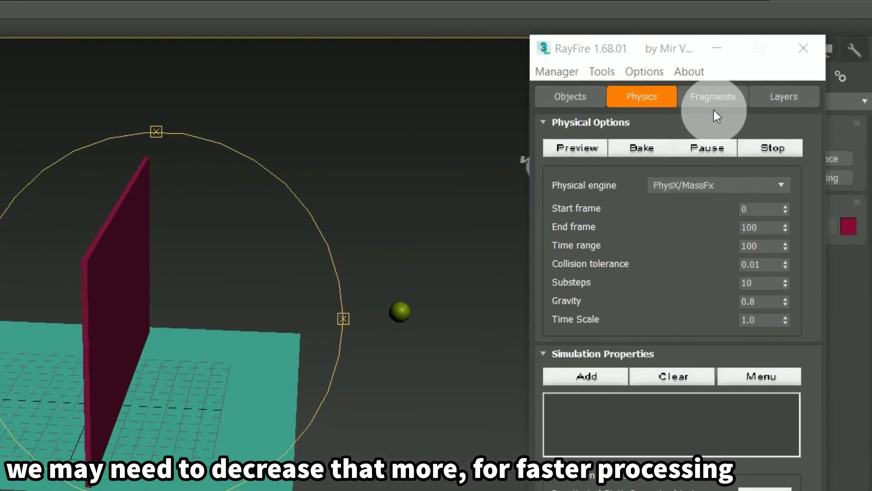
pyautogui.click(771, 105)
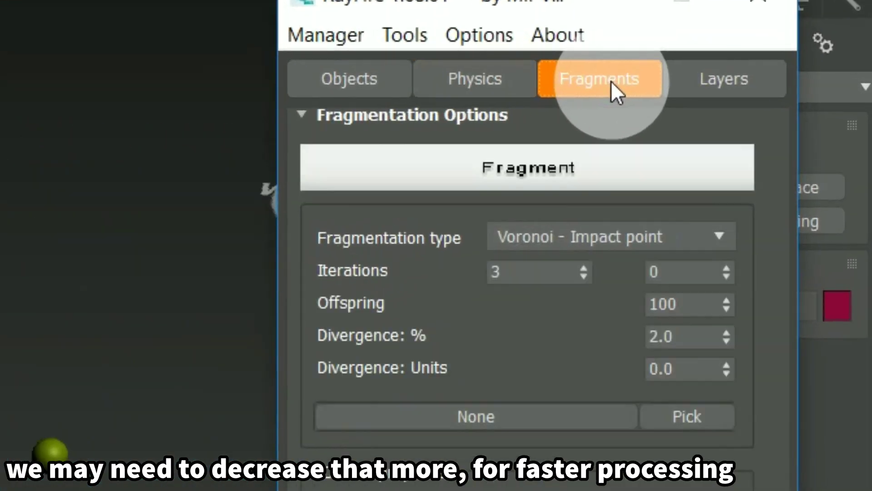
pyautogui.doubleClick(709, 304)
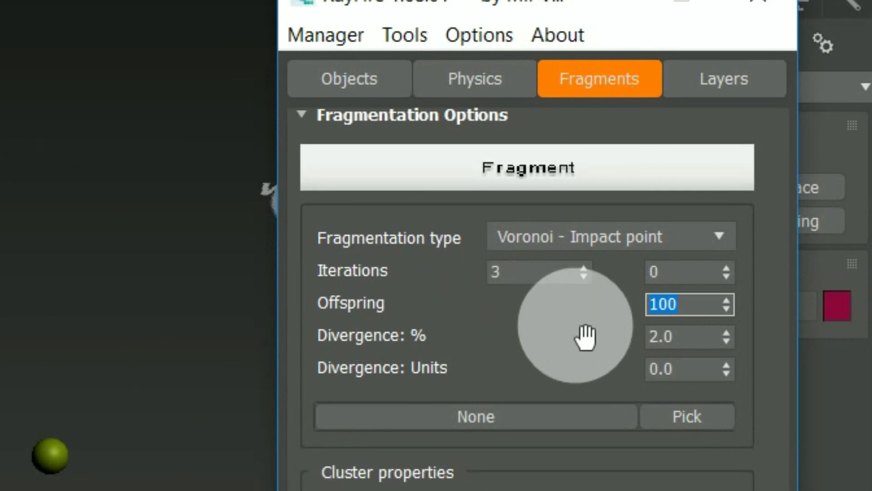
pyautogui.write('50')
pyautogui.doubleClick(546, 278)
pyautogui.write('1')
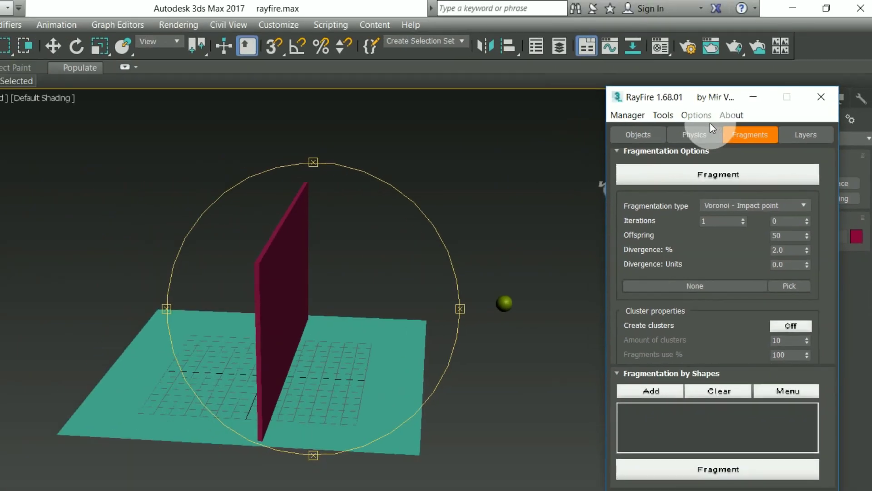
pyautogui.click(708, 134)
pyautogui.moveTo(292, 292); pyautogui.dragTo(352, 297)
# - Rebake with Depth Level 2 and 50 offspring, then play the animation from the start
pyautogui.click(683, 177)
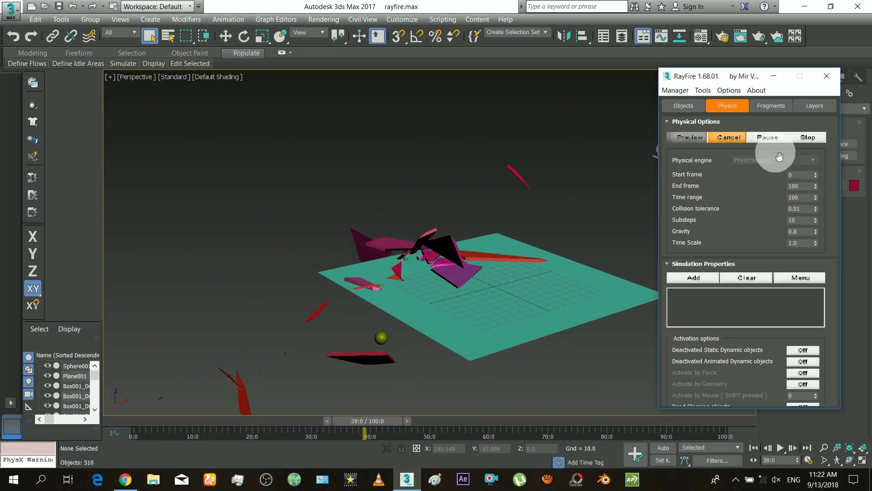
pyautogui.click(780, 448)
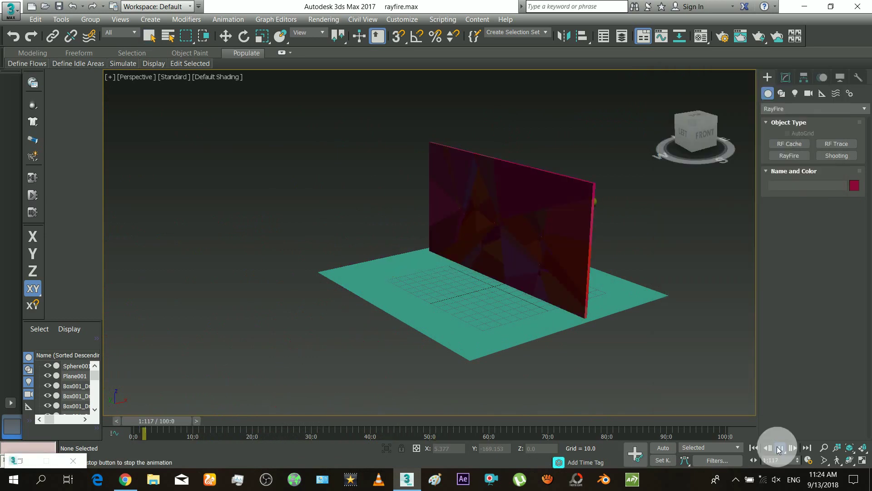